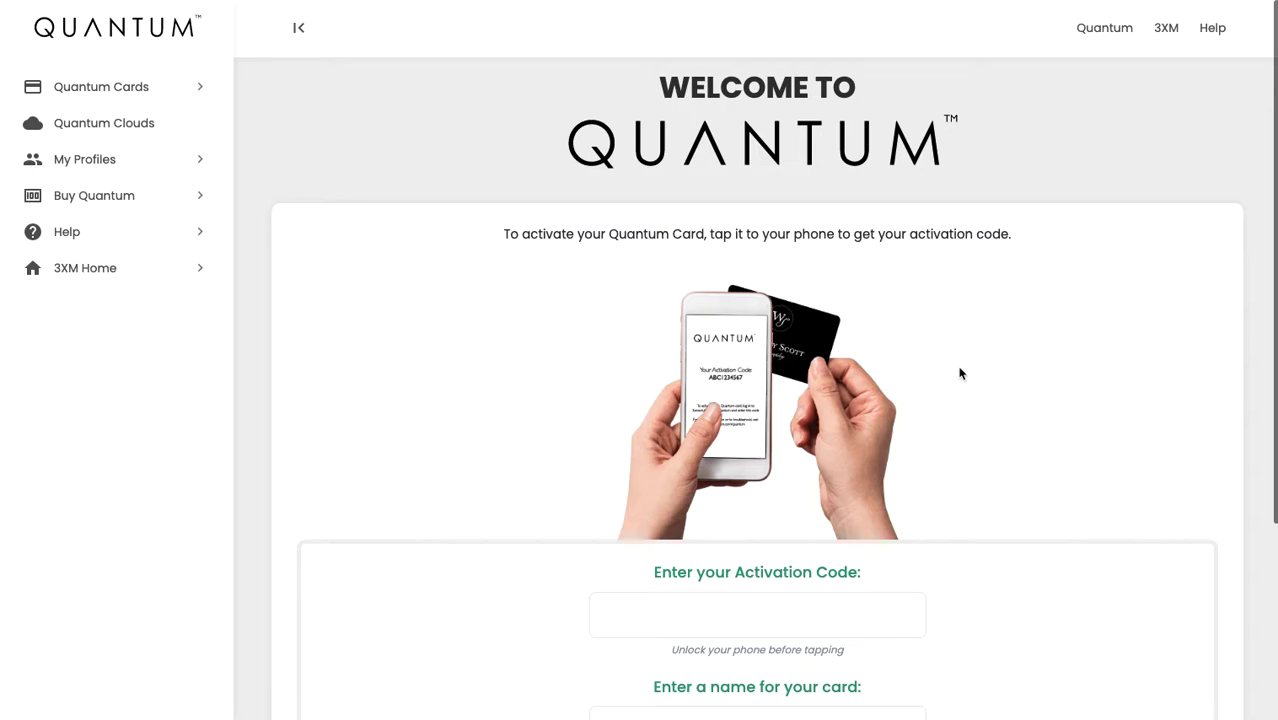
Activate the Quantum card using the saved activation code and a saved card name
{"action": "scroll", "coordinate": [959, 373], "scroll_direction": "down", "scroll_amount": 1}
{"action": "scroll", "coordinate": [959, 373], "scroll_direction": "up", "scroll_amount": 1}
{"action": "scroll", "coordinate": [959, 373], "scroll_direction": "down", "scroll_amount": 3}
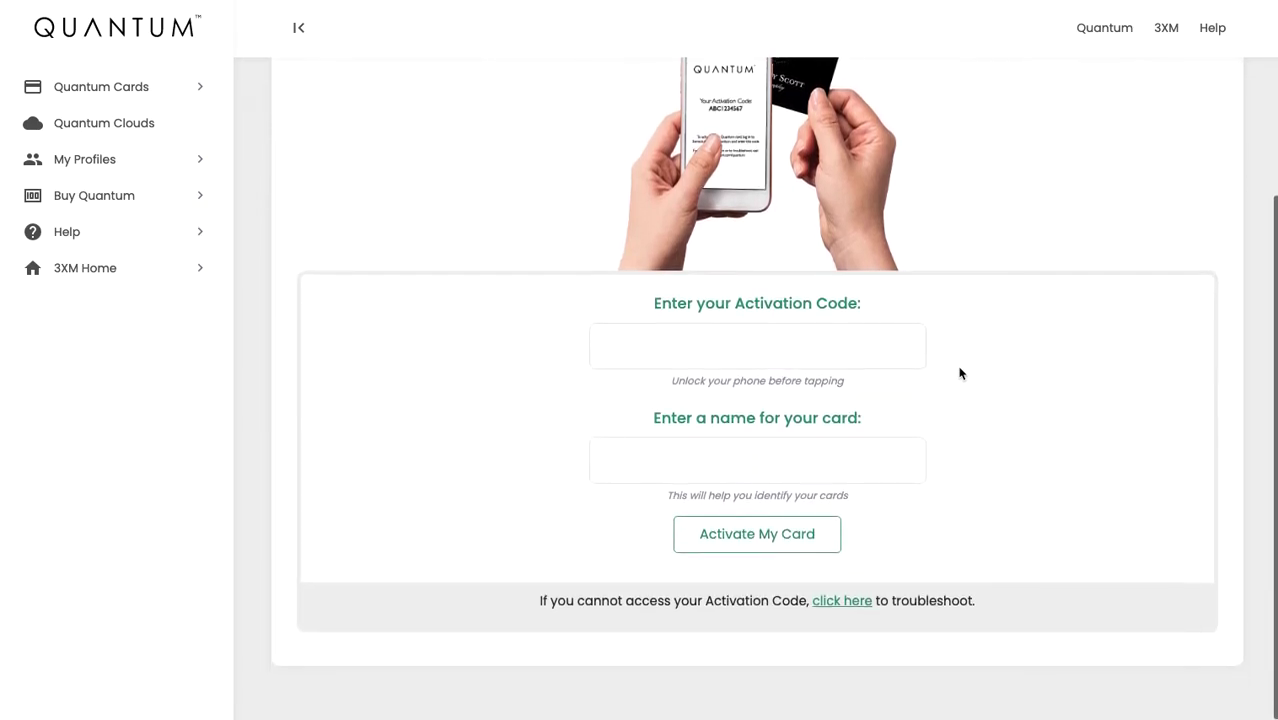
{"action": "left_click", "coordinate": [769, 351]}
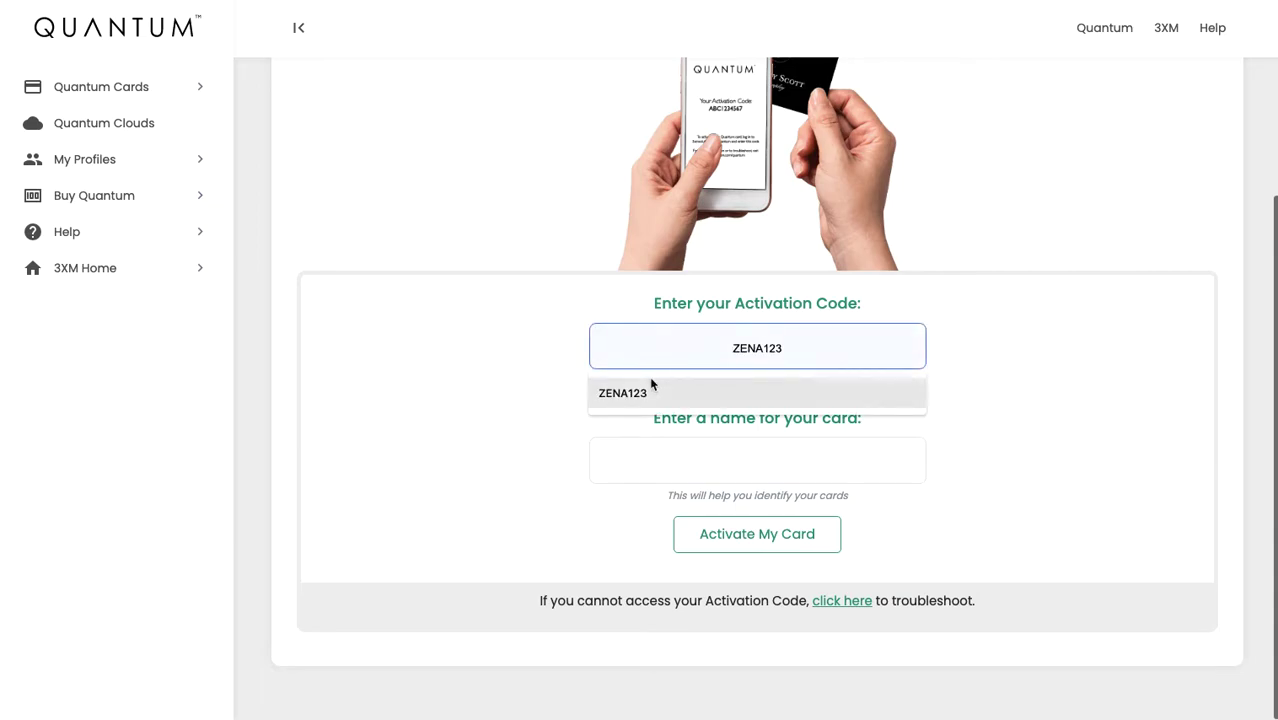
{"action": "left_click", "coordinate": [649, 390]}
{"action": "left_click", "coordinate": [807, 471]}
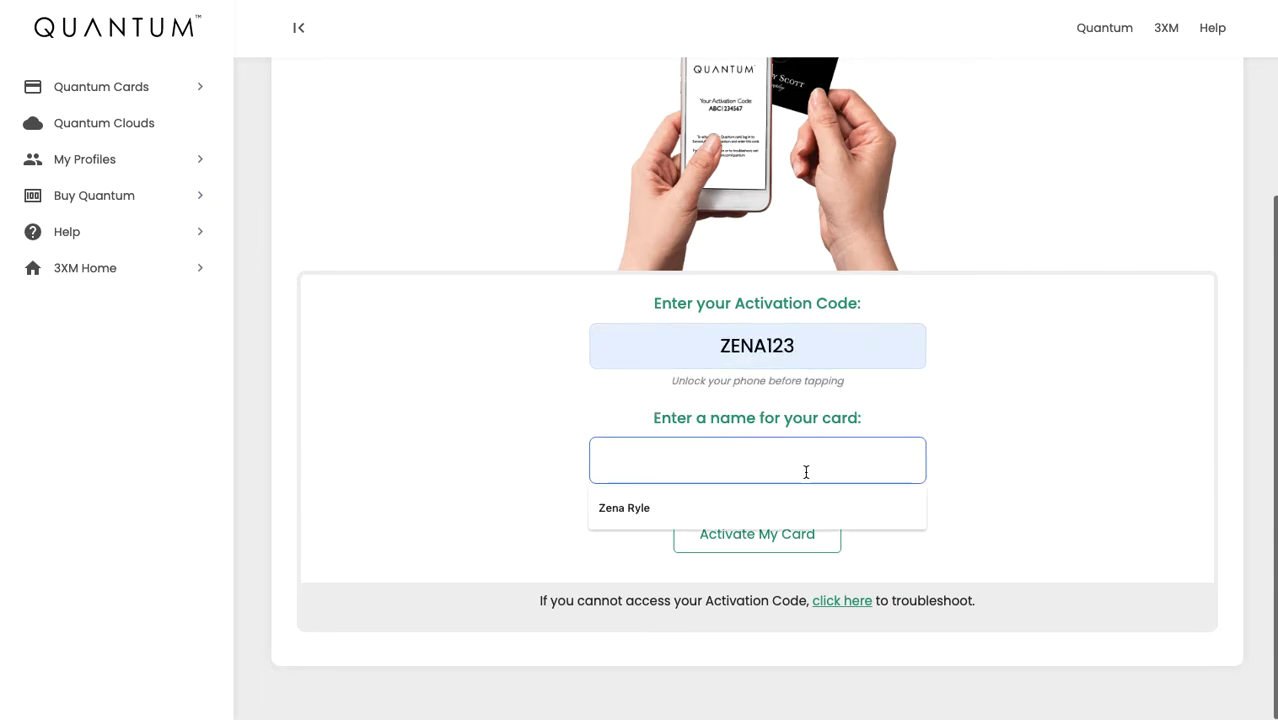
{"action": "left_click", "coordinate": [680, 507]}
{"action": "left_click", "coordinate": [650, 508]}
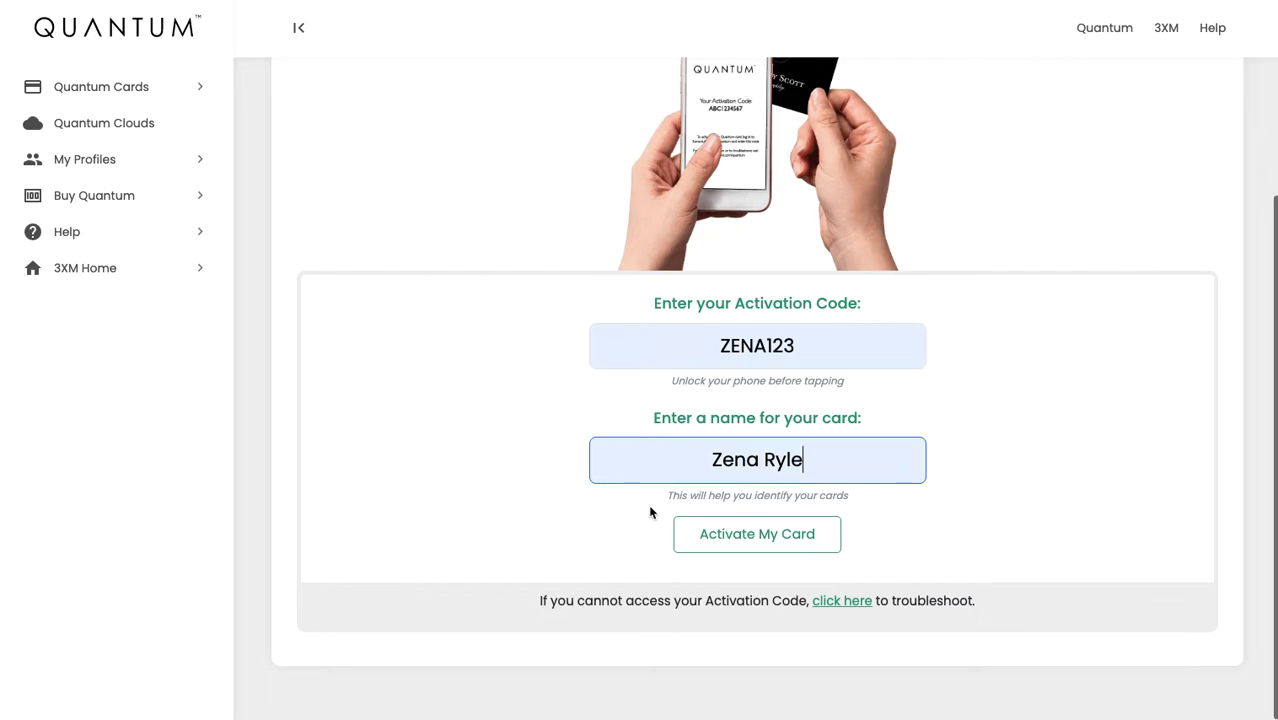
{"action": "left_click", "coordinate": [761, 537]}
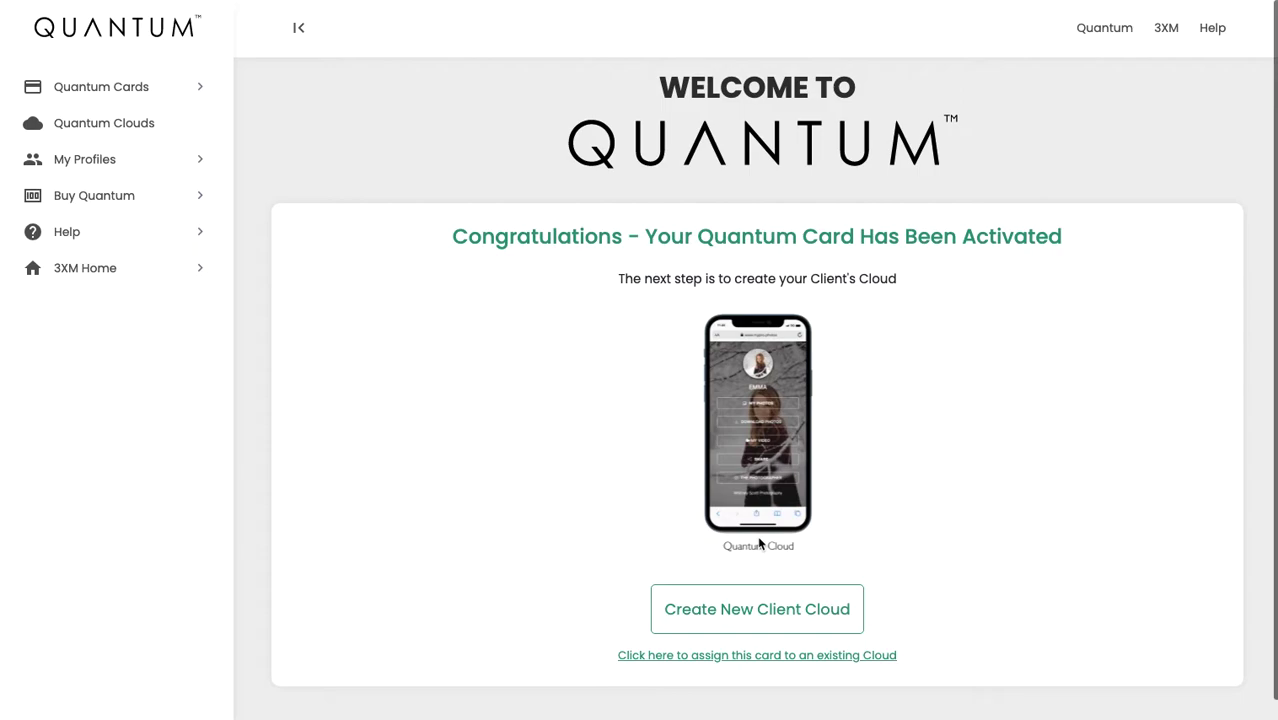
Create a new client cloud named with the client's first name and save it
{"action": "left_click", "coordinate": [796, 610]}
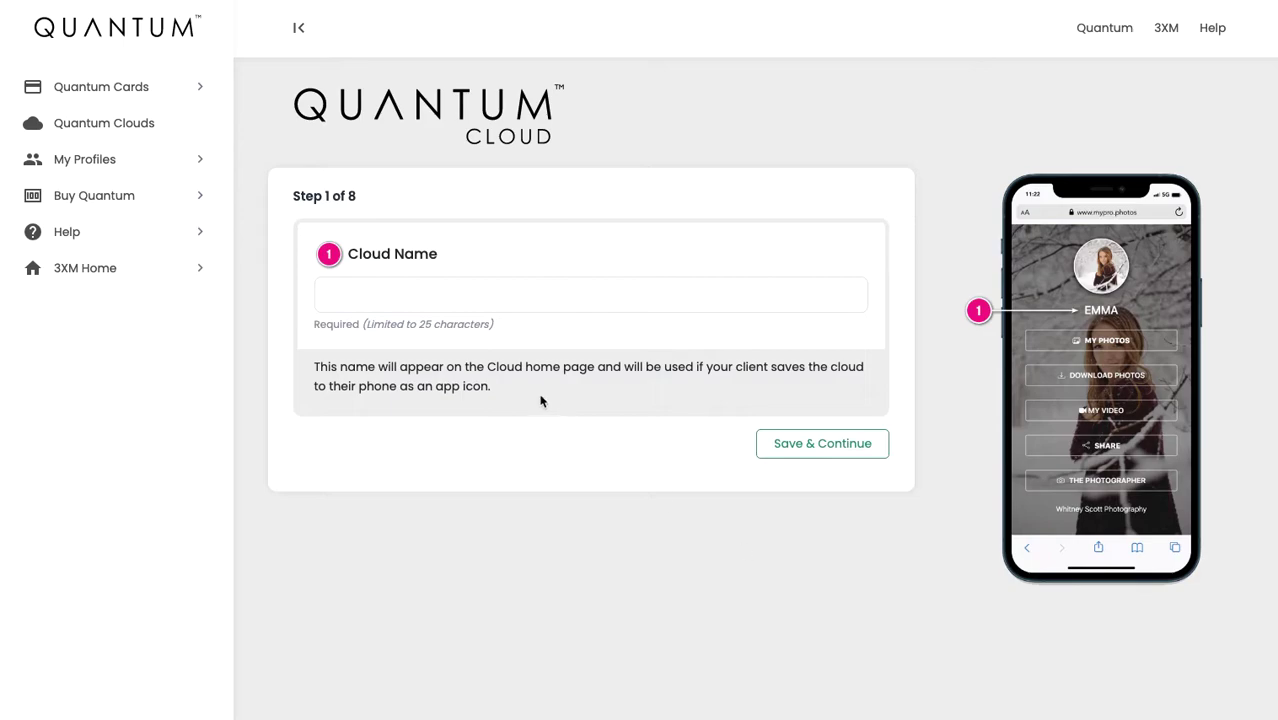
{"action": "left_click", "coordinate": [466, 296]}
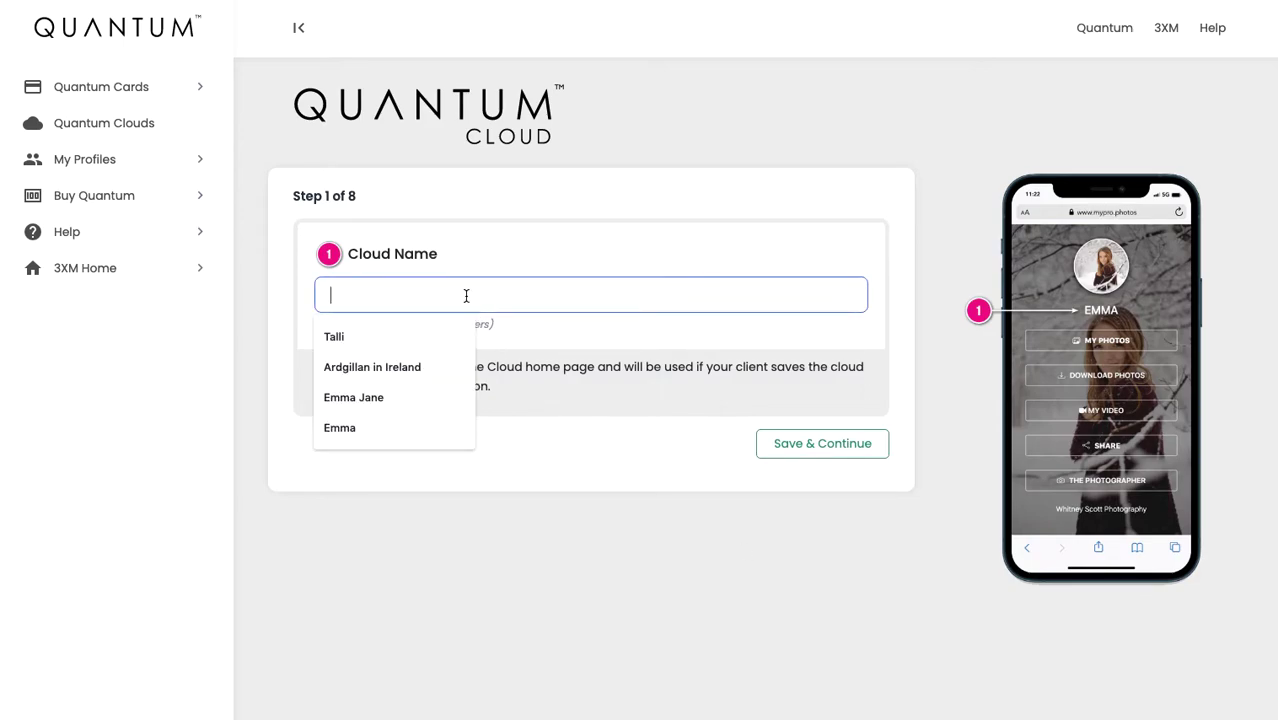
{"action": "type", "text": "Emma"}
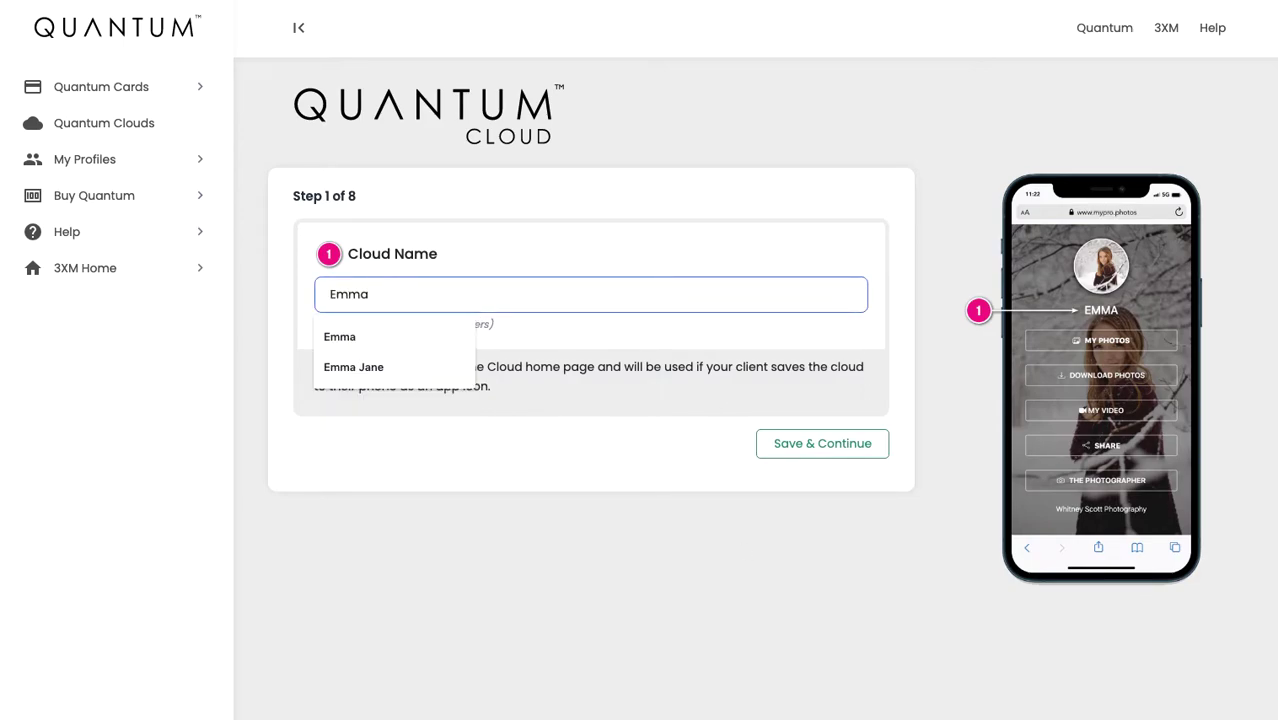
{"action": "left_click", "coordinate": [628, 450]}
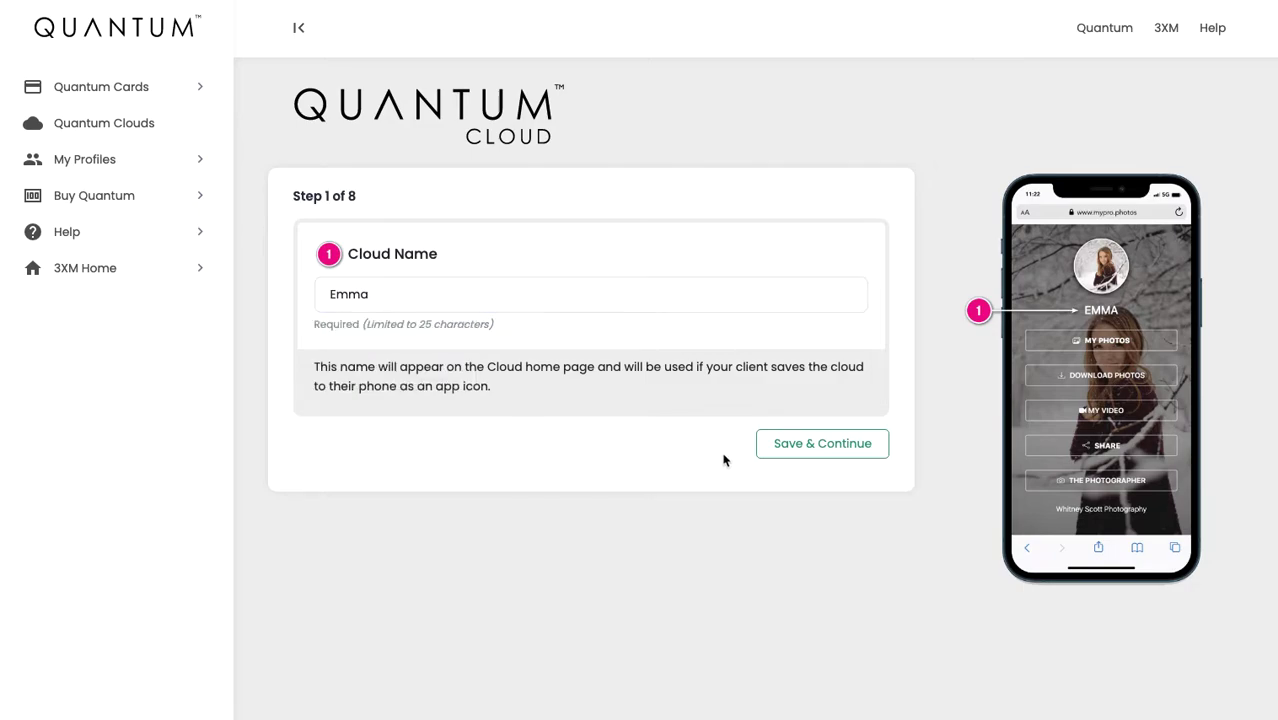
{"action": "left_click", "coordinate": [811, 446]}
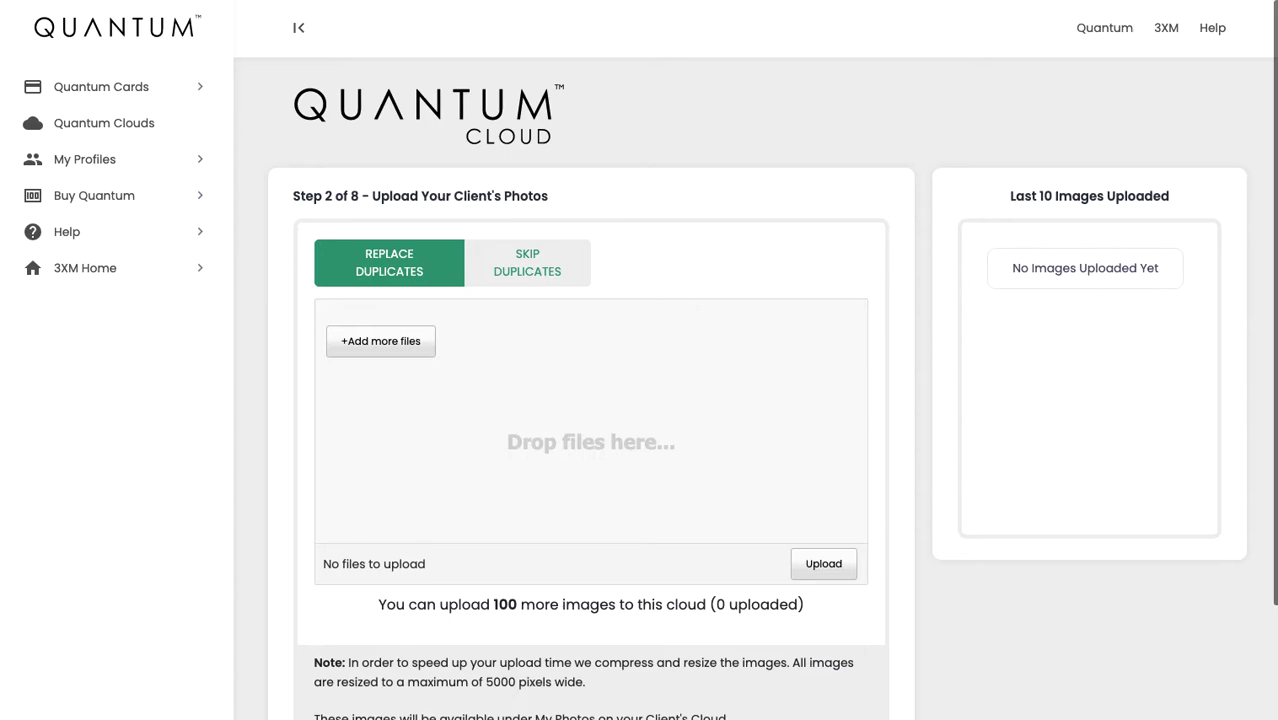
Upload seven client photos to the cloud and save them
{"action": "left_click_drag", "start_coordinate": [411, 408], "coordinate": [617, 467]}
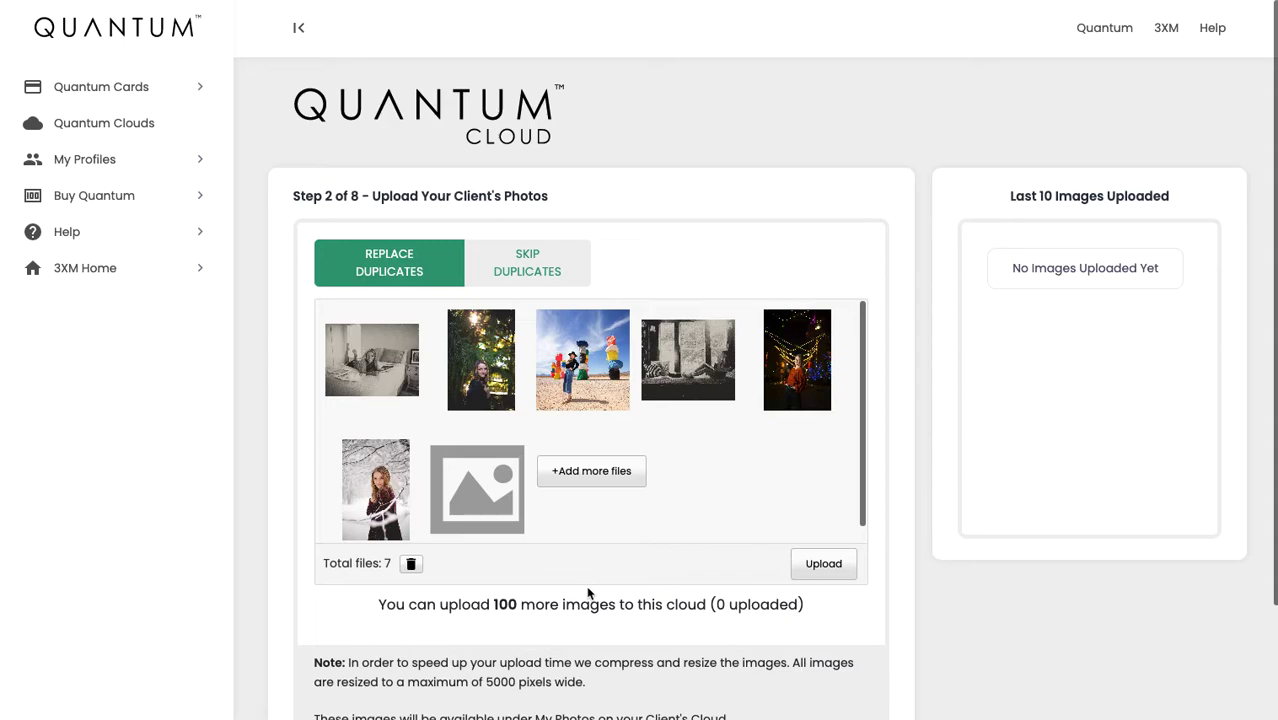
{"action": "left_click", "coordinate": [826, 566]}
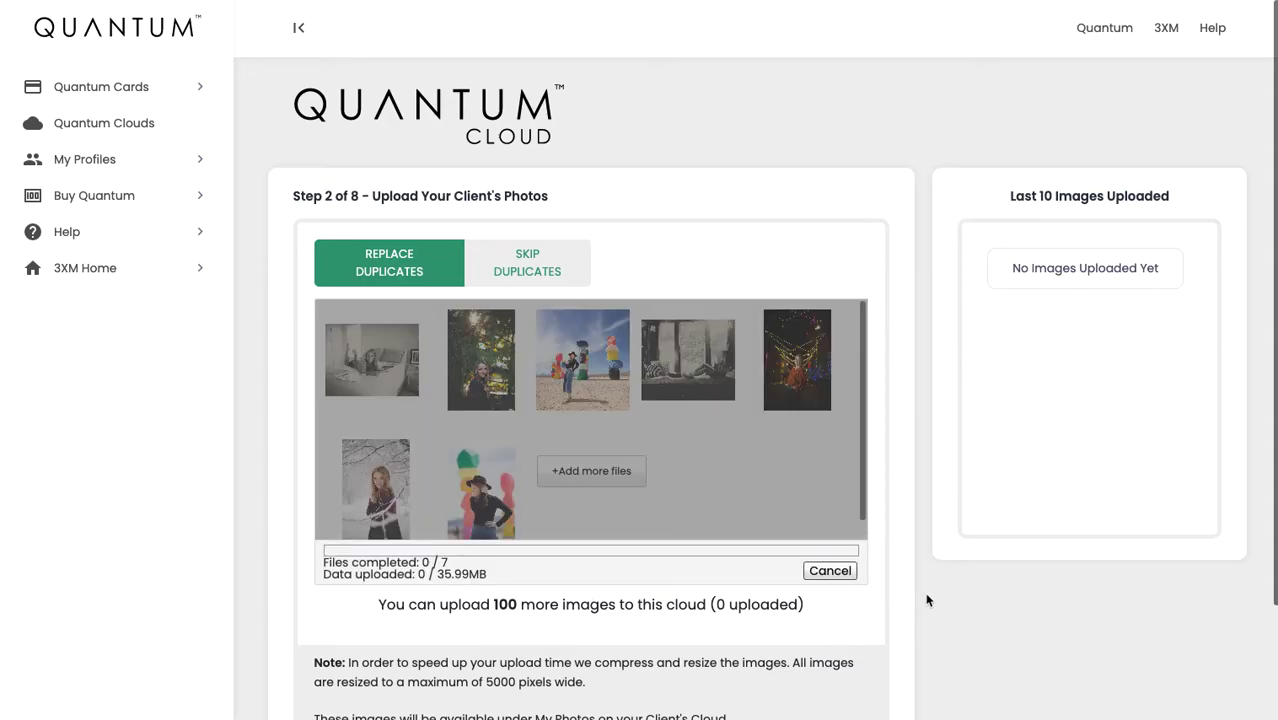
{"action": "scroll", "coordinate": [925, 592], "scroll_direction": "down", "scroll_amount": 1}
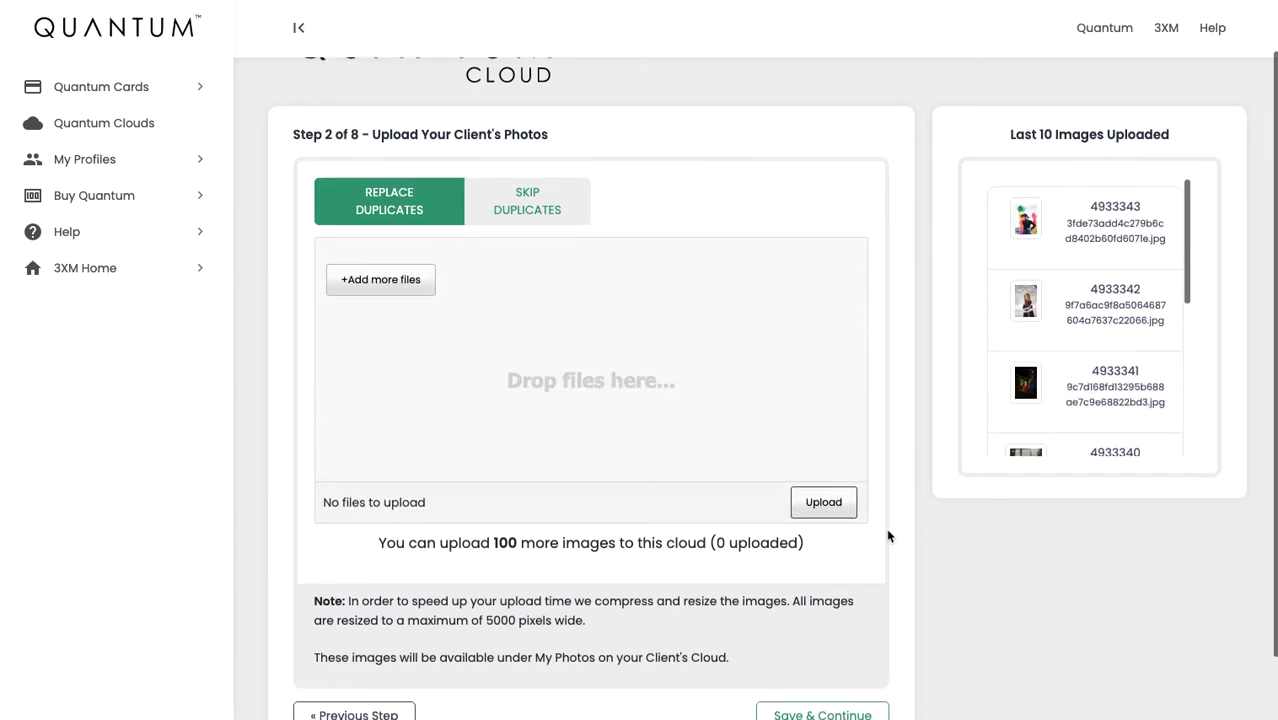
{"action": "scroll", "coordinate": [888, 537], "scroll_direction": "down", "scroll_amount": 1}
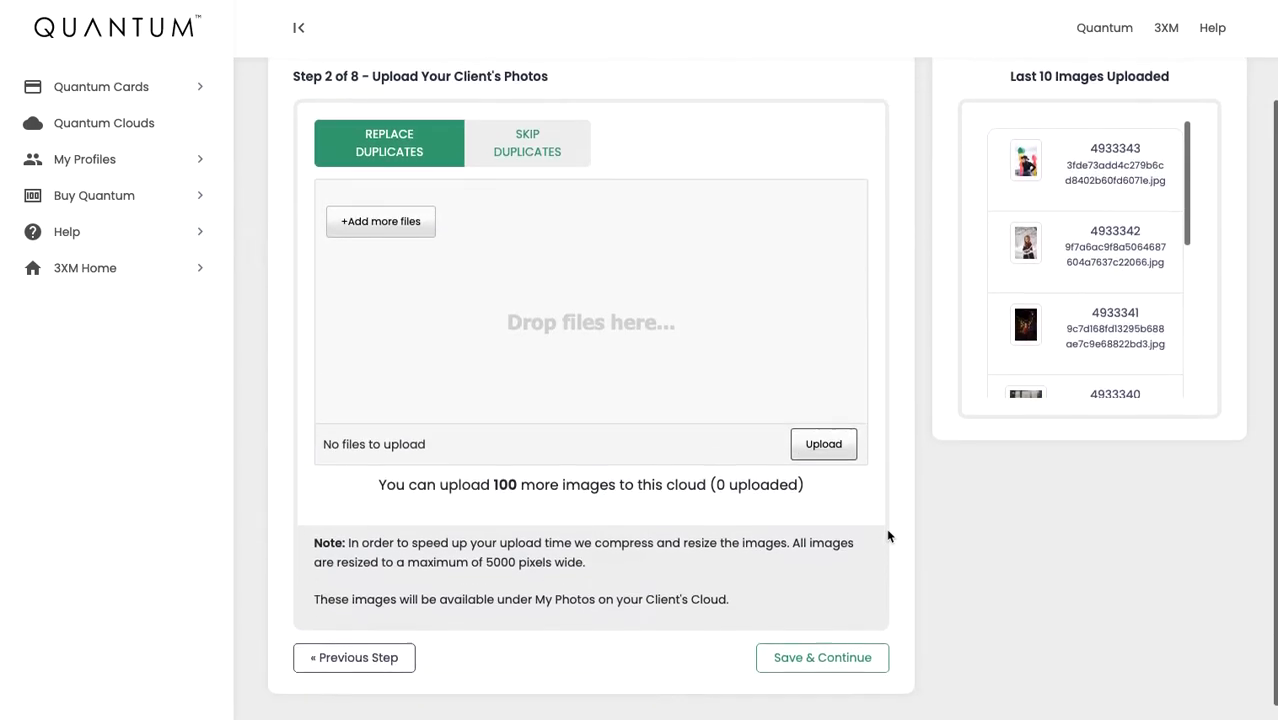
{"action": "left_click", "coordinate": [827, 660]}
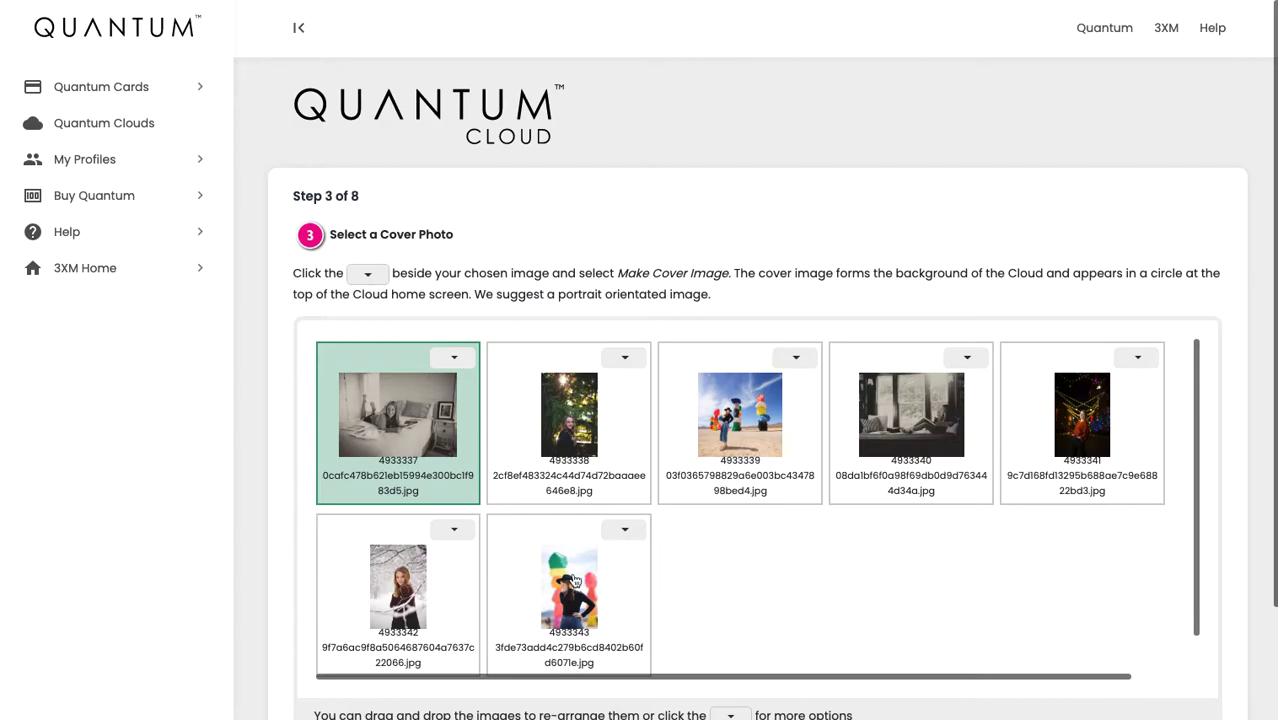
Make the second photo, the portrait among sunlit trees, the cover image and save
{"action": "left_click", "coordinate": [625, 357]}
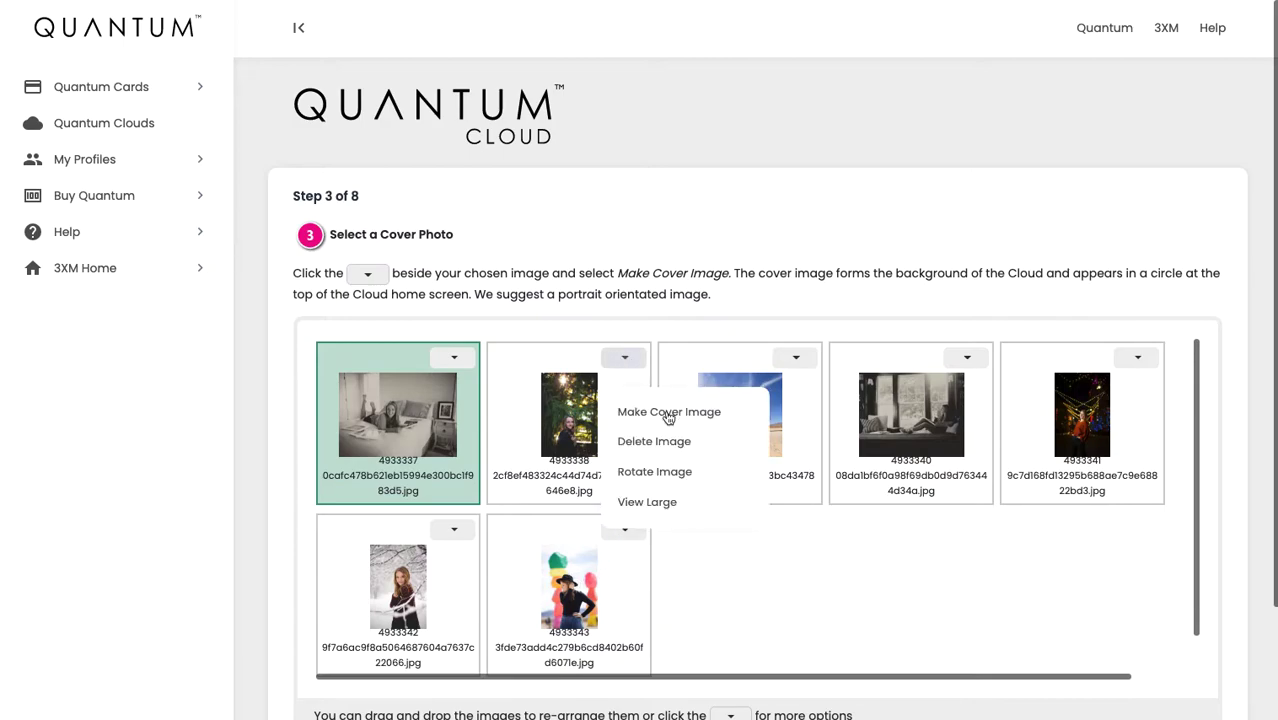
{"action": "left_click", "coordinate": [664, 413]}
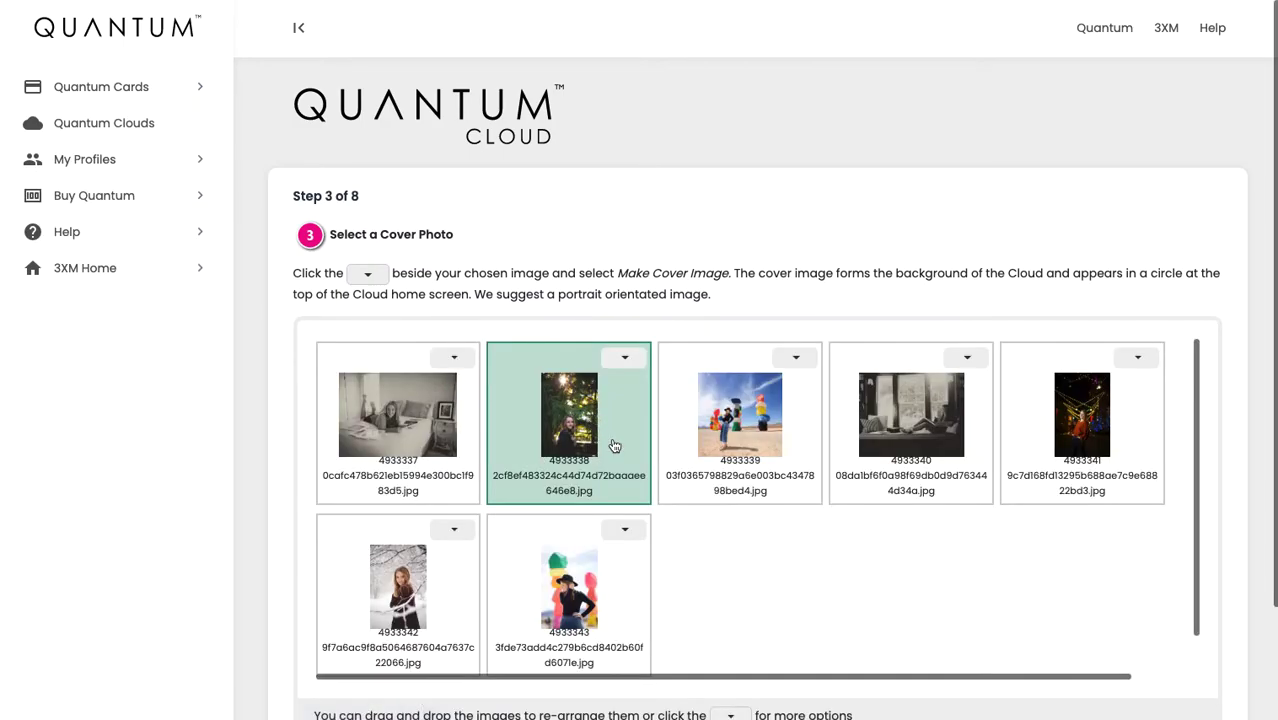
{"action": "scroll", "coordinate": [613, 448], "scroll_direction": "down", "scroll_amount": 1}
{"action": "scroll", "coordinate": [901, 571], "scroll_direction": "down", "scroll_amount": 1}
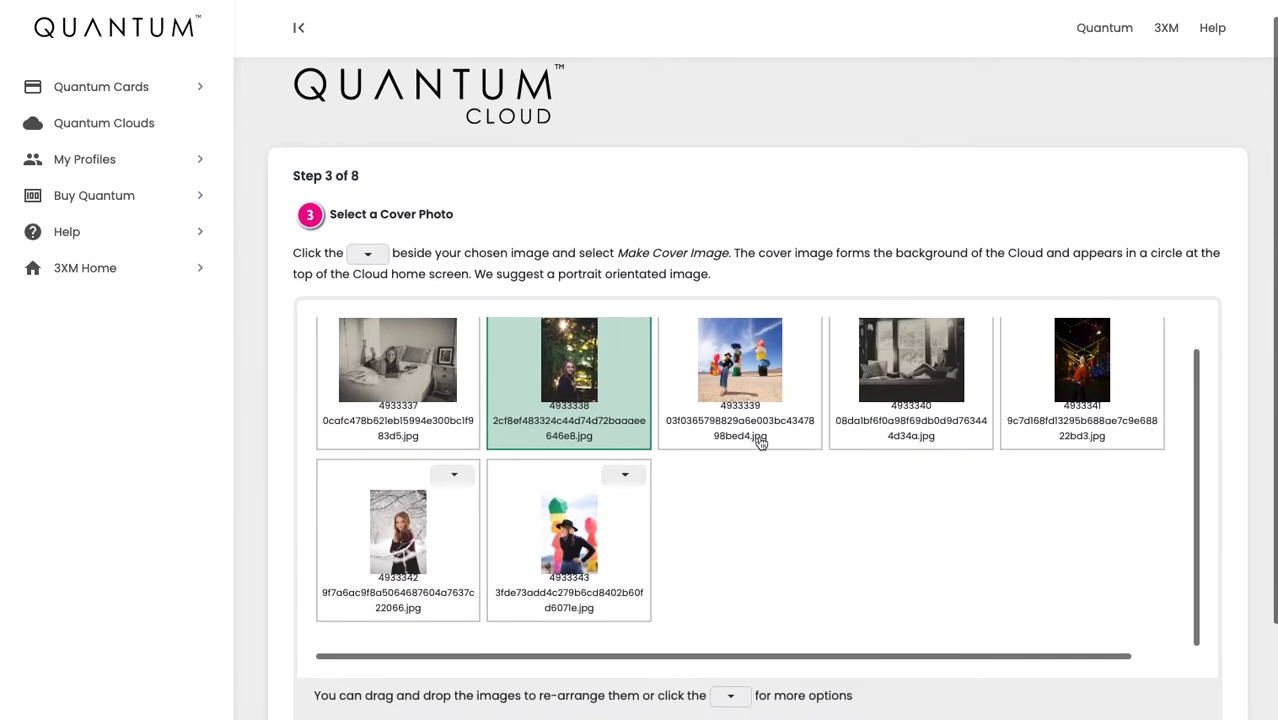
{"action": "scroll", "coordinate": [761, 442], "scroll_direction": "up", "scroll_amount": 1}
{"action": "left_click", "coordinate": [799, 341]}
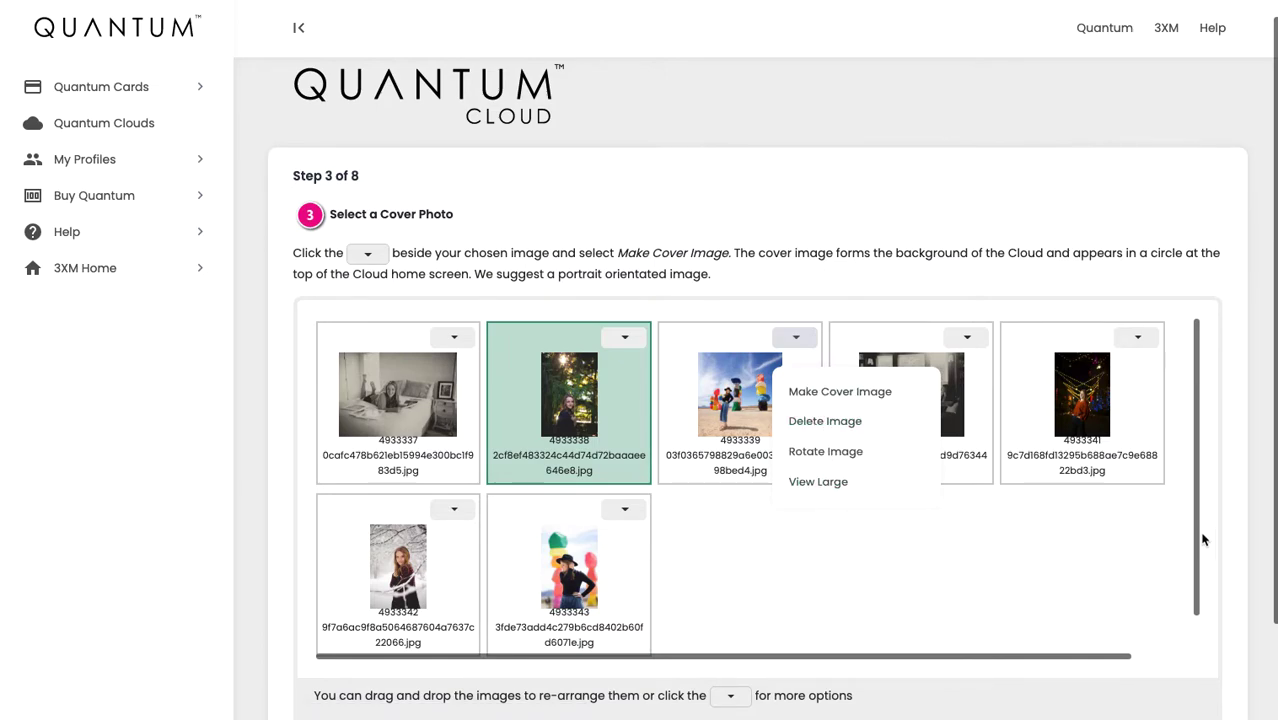
{"action": "left_click", "coordinate": [1130, 538]}
{"action": "scroll", "coordinate": [1008, 535], "scroll_direction": "down", "scroll_amount": 1}
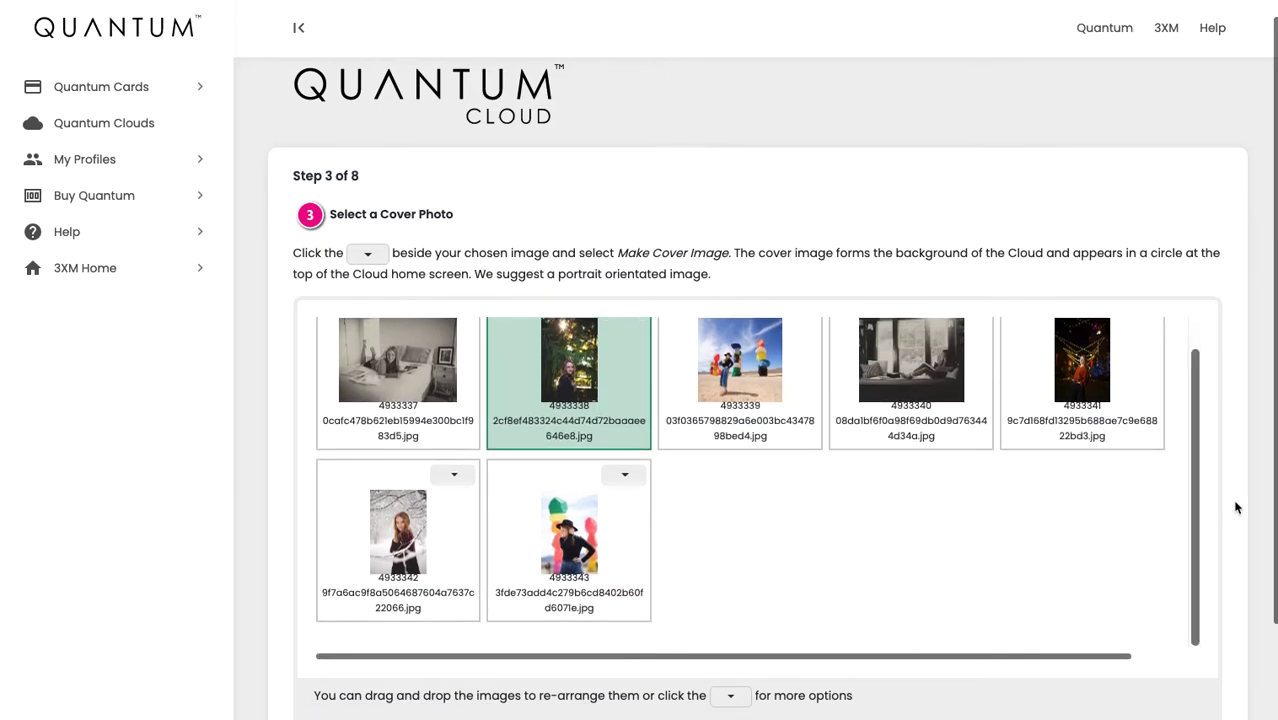
{"action": "scroll", "coordinate": [1008, 534], "scroll_direction": "down", "scroll_amount": 3}
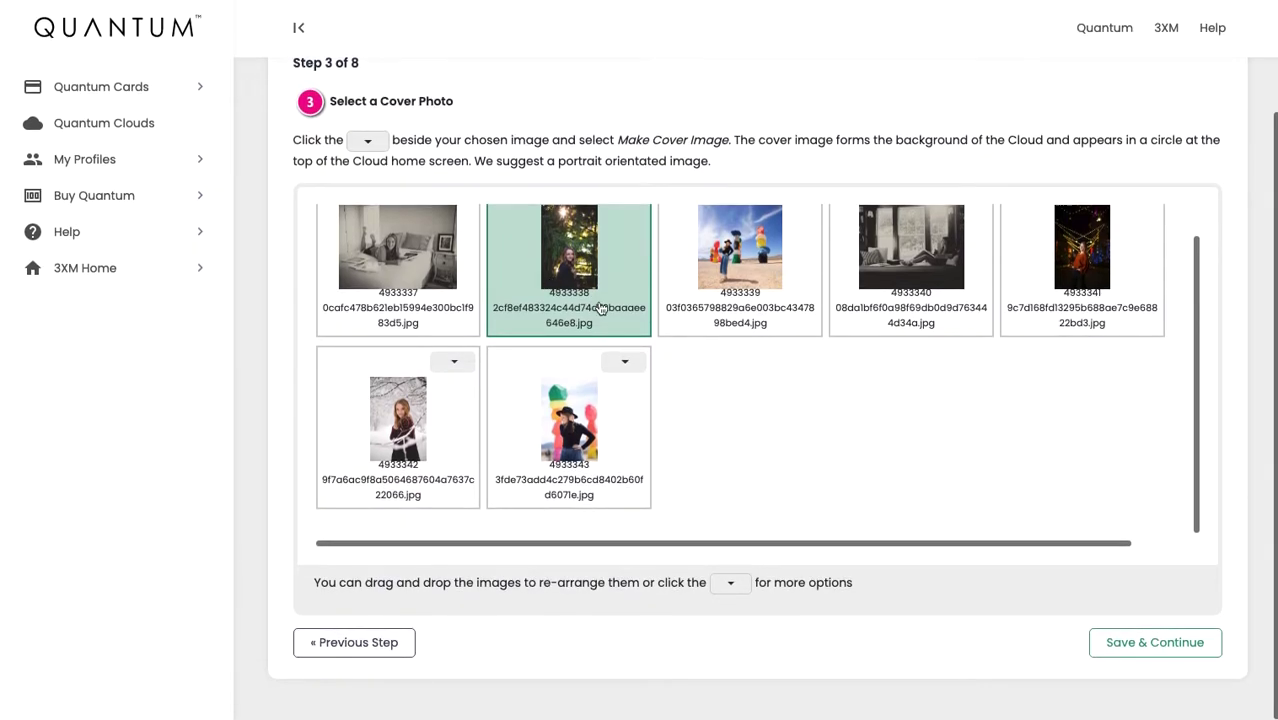
{"action": "left_click", "coordinate": [1150, 642]}
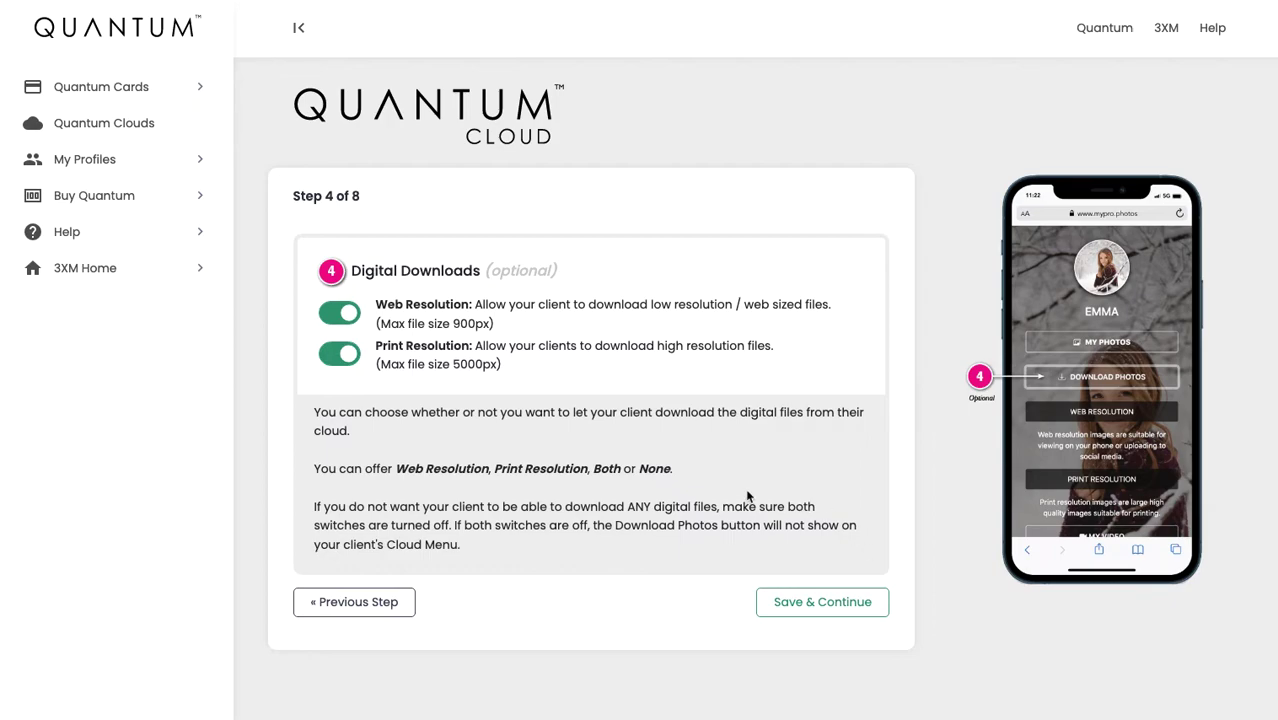
Enable both Web Resolution and Print Resolution downloads and save the download settings
{"action": "left_click", "coordinate": [345, 316]}
{"action": "left_click", "coordinate": [350, 352]}
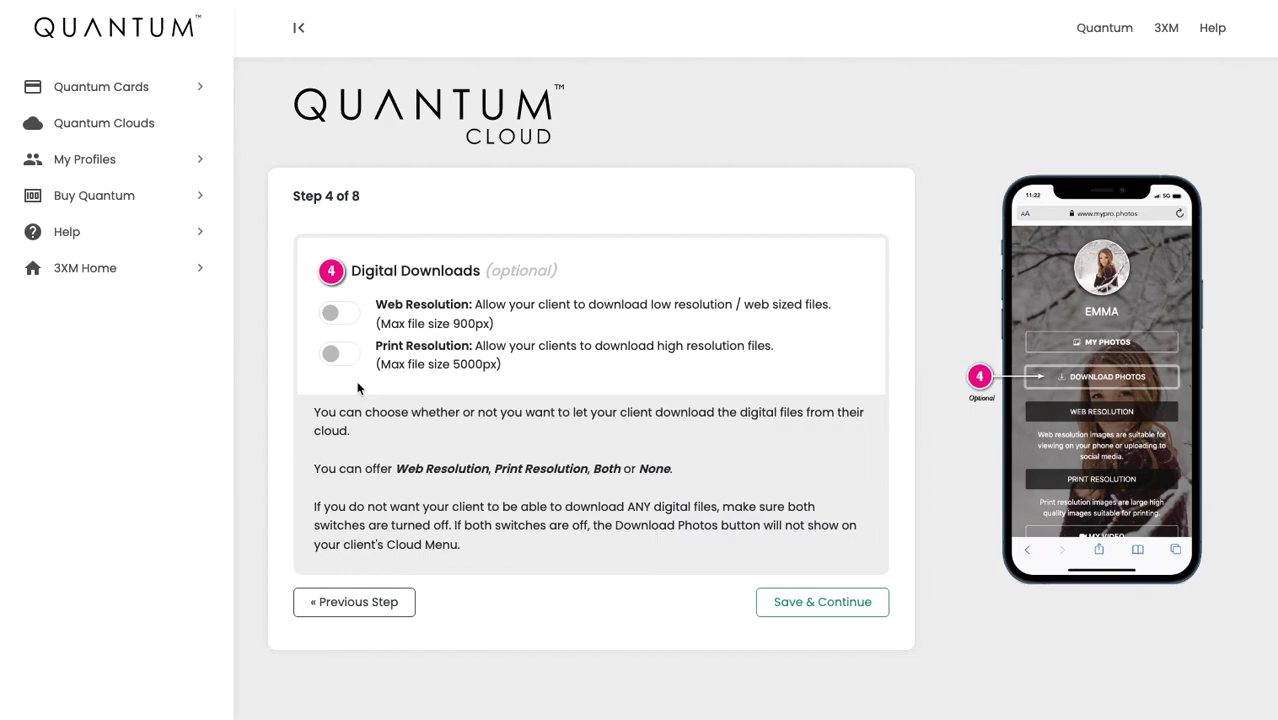
{"action": "left_click", "coordinate": [335, 318]}
{"action": "left_click", "coordinate": [340, 313]}
{"action": "left_click", "coordinate": [338, 354]}
{"action": "left_click", "coordinate": [339, 354]}
{"action": "left_click", "coordinate": [339, 313]}
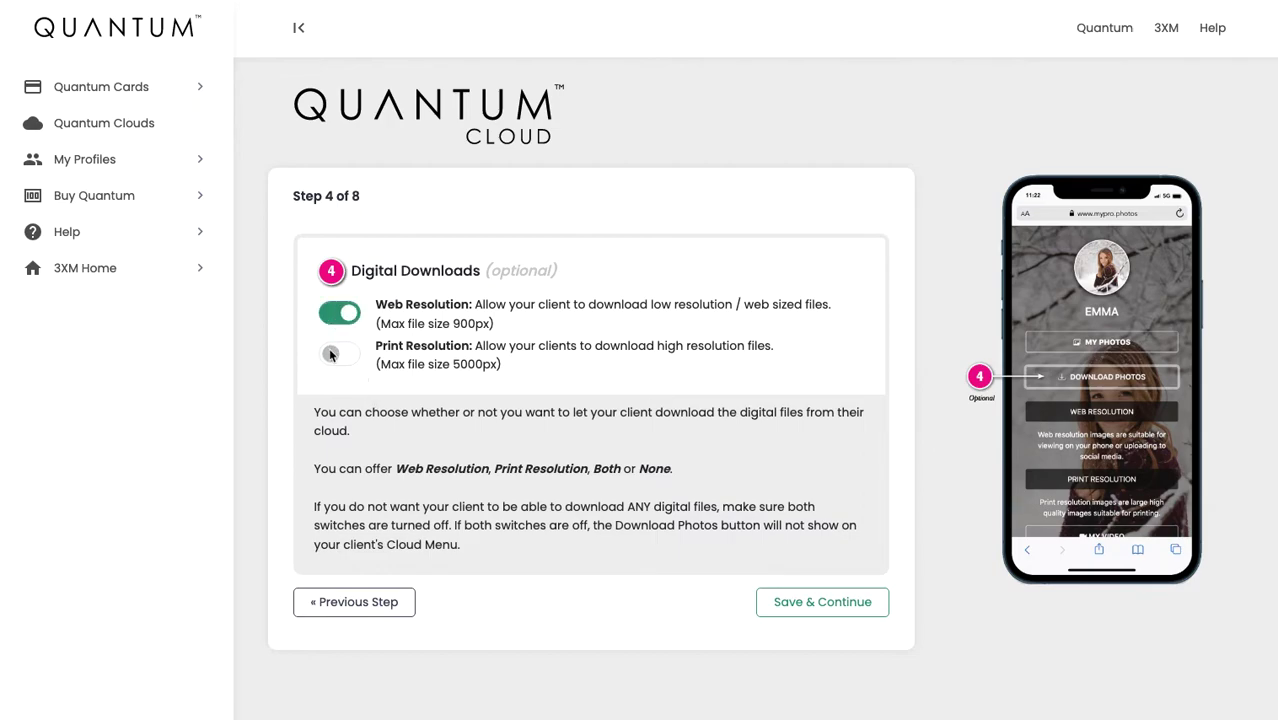
{"action": "left_click", "coordinate": [339, 354]}
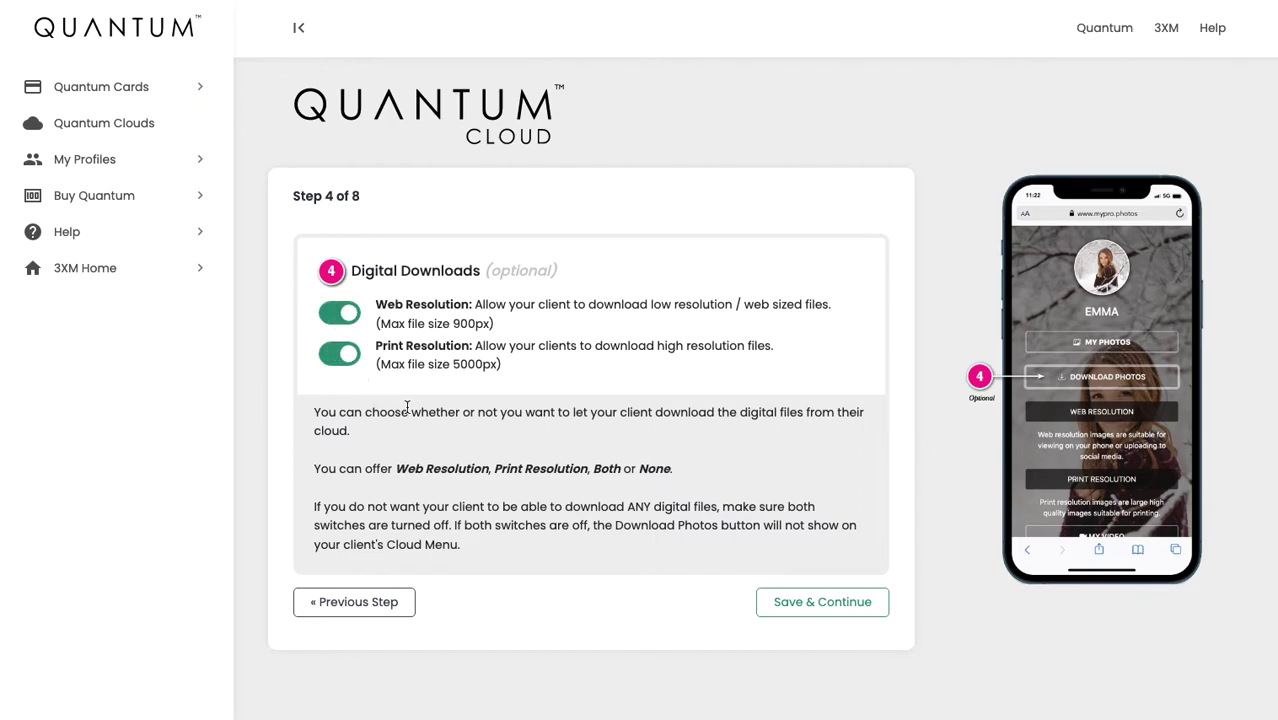
{"action": "left_click", "coordinate": [348, 356]}
{"action": "left_click", "coordinate": [345, 316]}
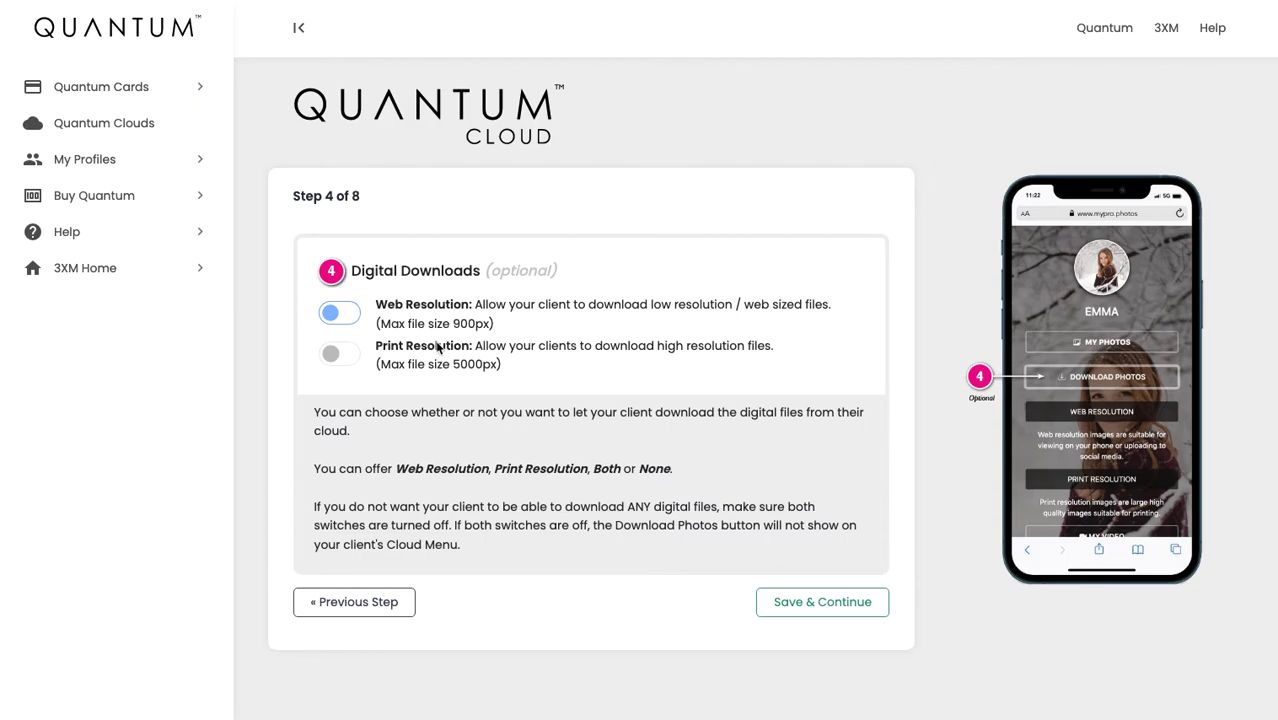
{"action": "left_click", "coordinate": [336, 316]}
{"action": "left_click", "coordinate": [338, 354]}
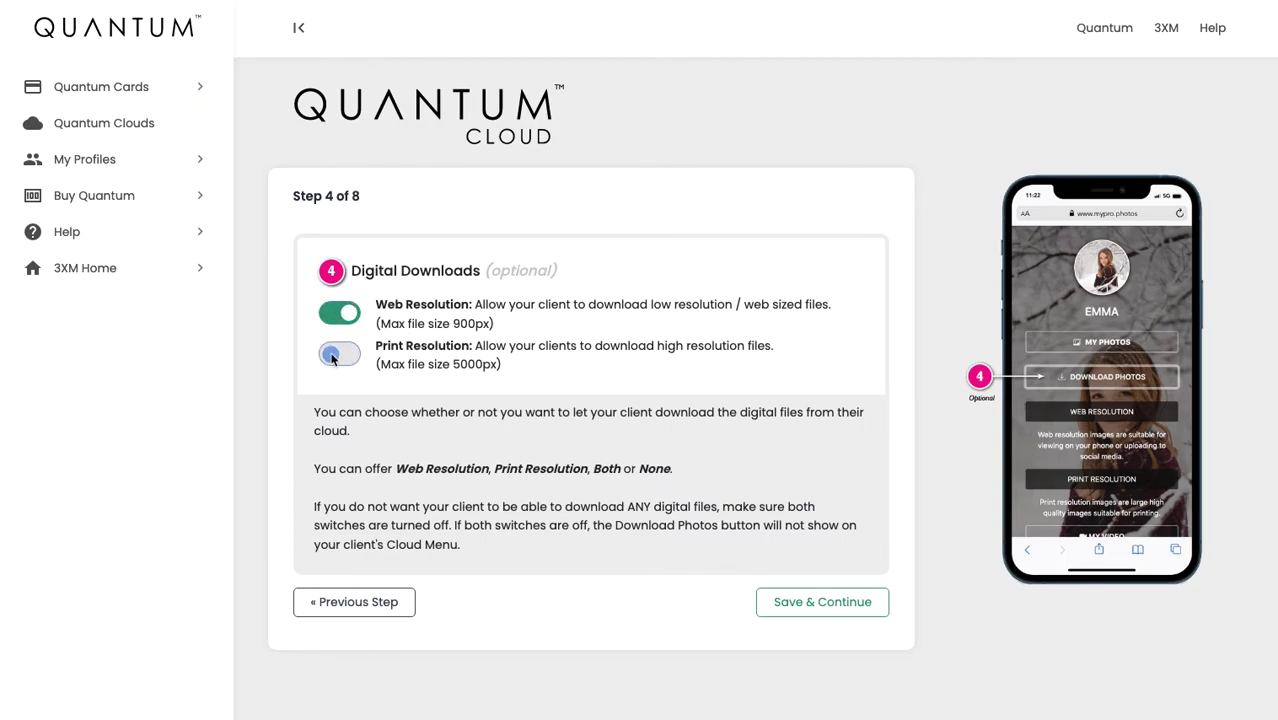
{"action": "left_click", "coordinate": [820, 603]}
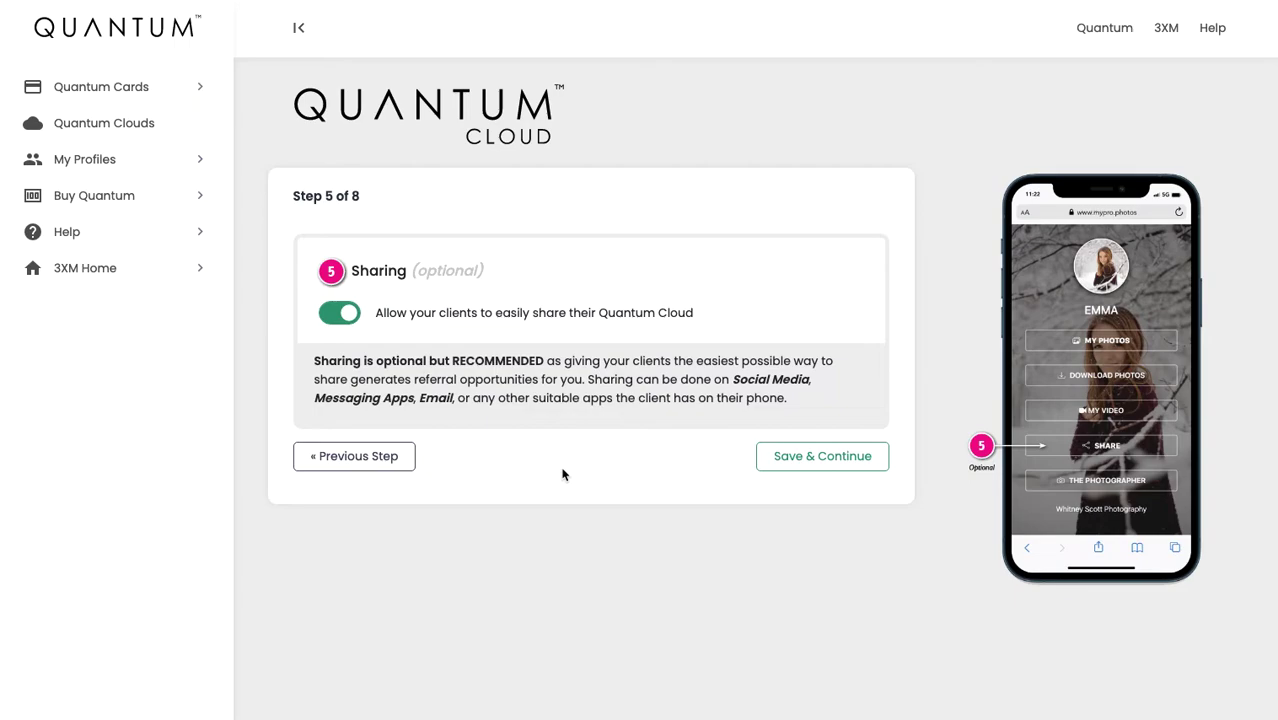
{"action": "left_click", "coordinate": [350, 315]}
{"action": "left_click", "coordinate": [335, 317]}
Save the sharing setting and look over the Animoto video option's embed instructions
{"action": "left_click", "coordinate": [826, 462]}
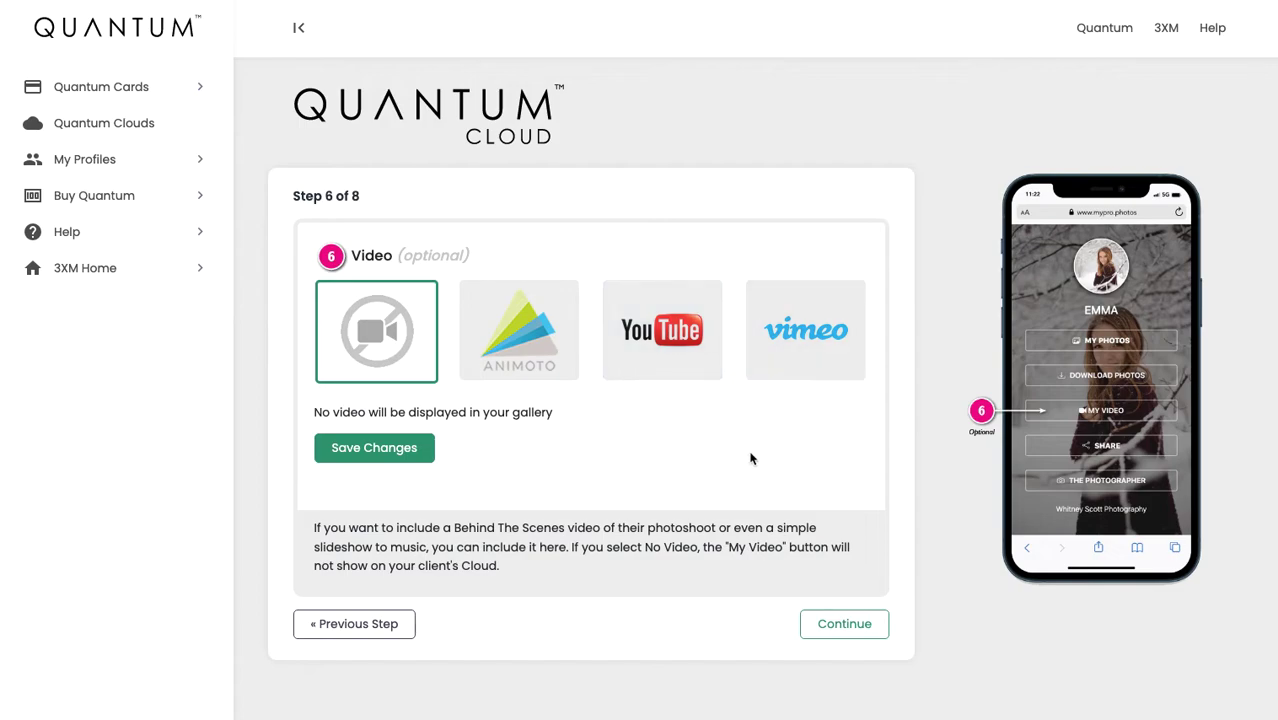
{"action": "left_click", "coordinate": [534, 366]}
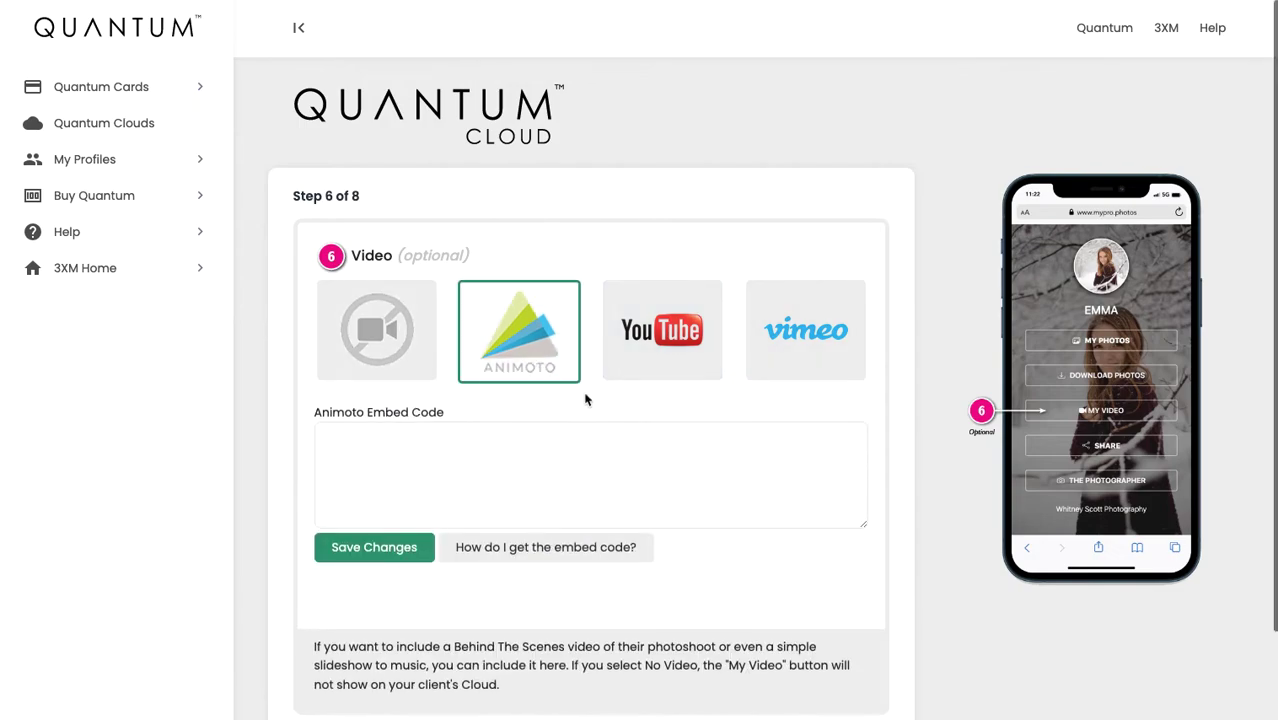
{"action": "scroll", "coordinate": [590, 398], "scroll_direction": "down", "scroll_amount": 1}
{"action": "left_click", "coordinate": [561, 490]}
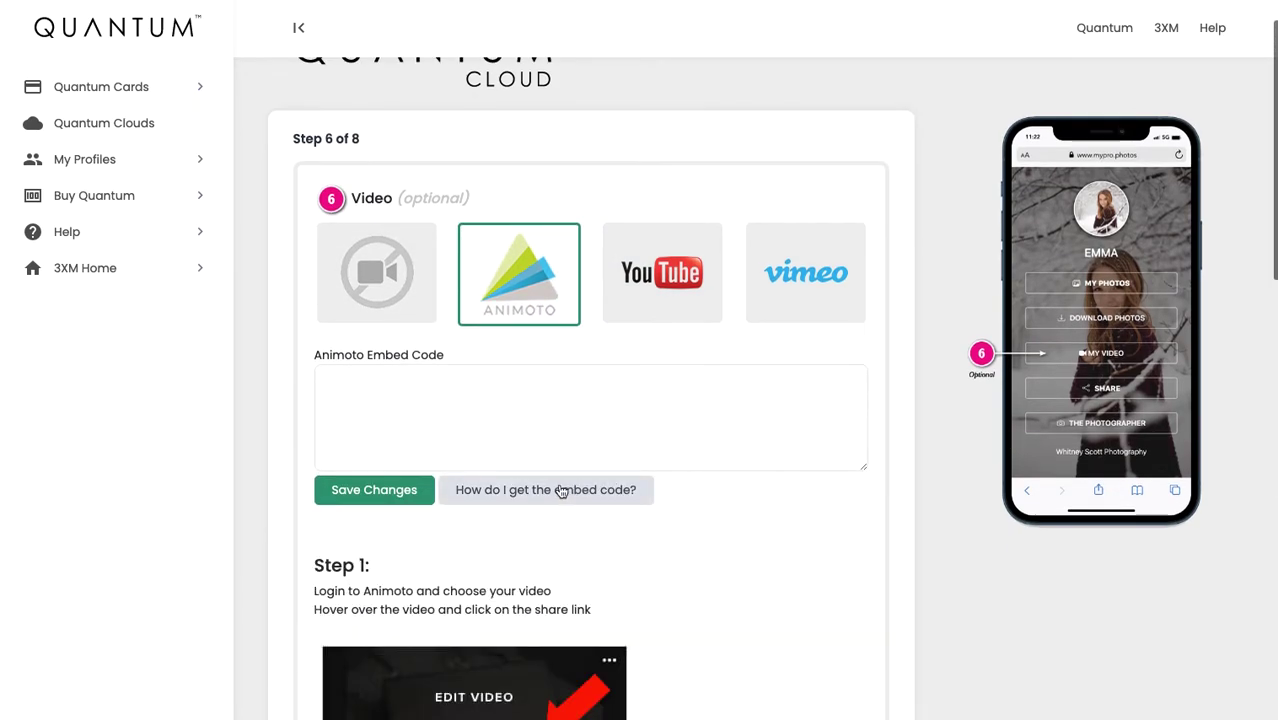
{"action": "scroll", "coordinate": [561, 490], "scroll_direction": "down", "scroll_amount": 2}
{"action": "scroll", "coordinate": [560, 418], "scroll_direction": "down", "scroll_amount": 5}
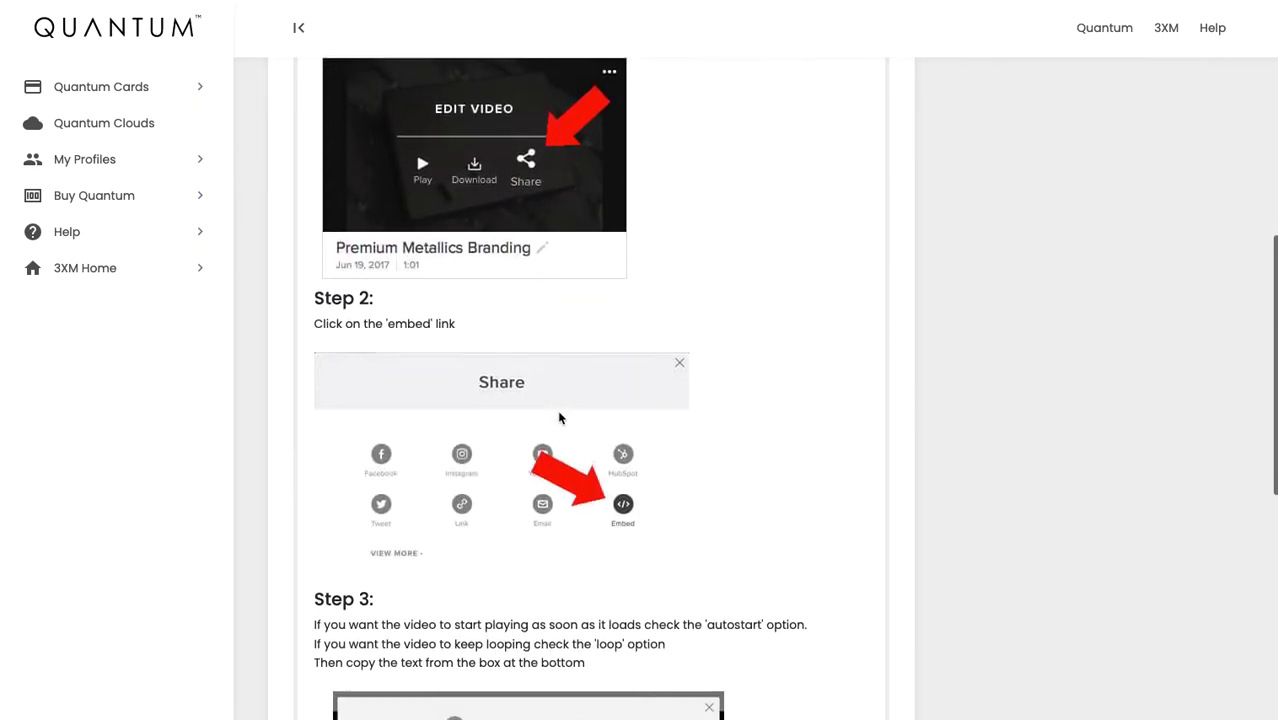
{"action": "scroll", "coordinate": [560, 418], "scroll_direction": "down", "scroll_amount": 5}
{"action": "scroll", "coordinate": [560, 418], "scroll_direction": "up", "scroll_amount": 5}
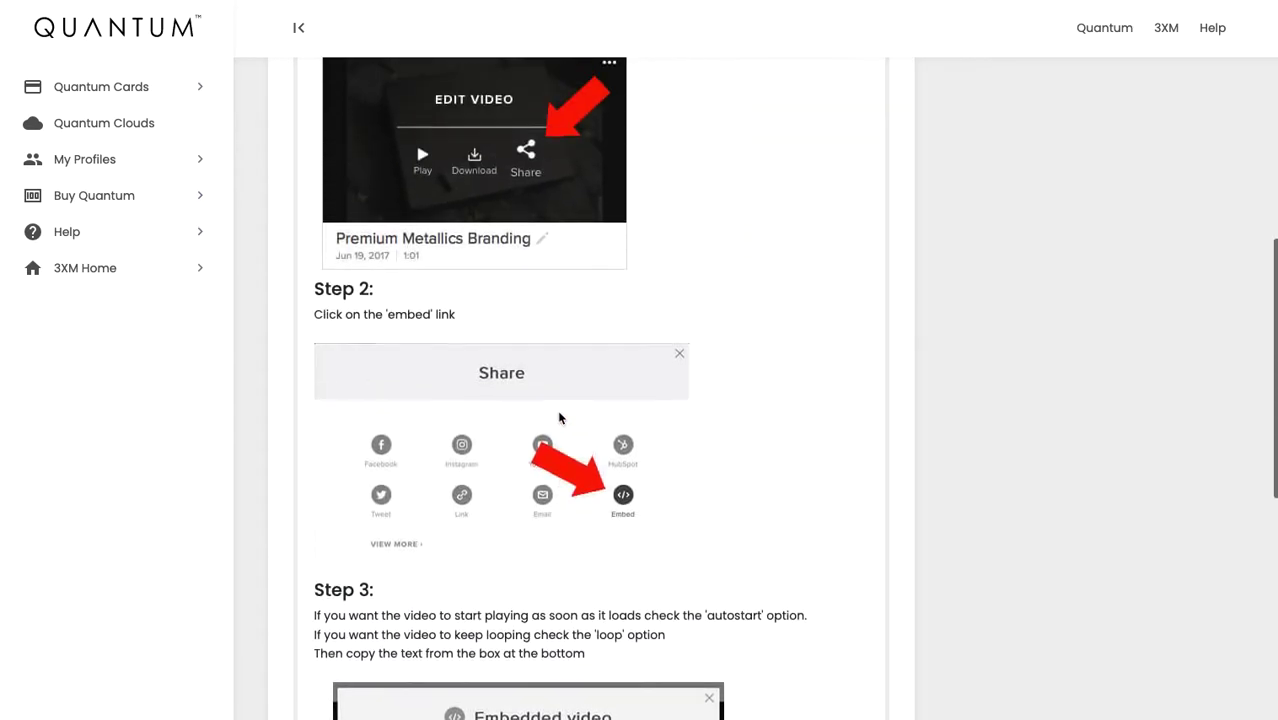
{"action": "scroll", "coordinate": [560, 418], "scroll_direction": "up", "scroll_amount": 6}
Choose YouTube as the video source, paste its iframe embed code, and continue
{"action": "left_click", "coordinate": [645, 291]}
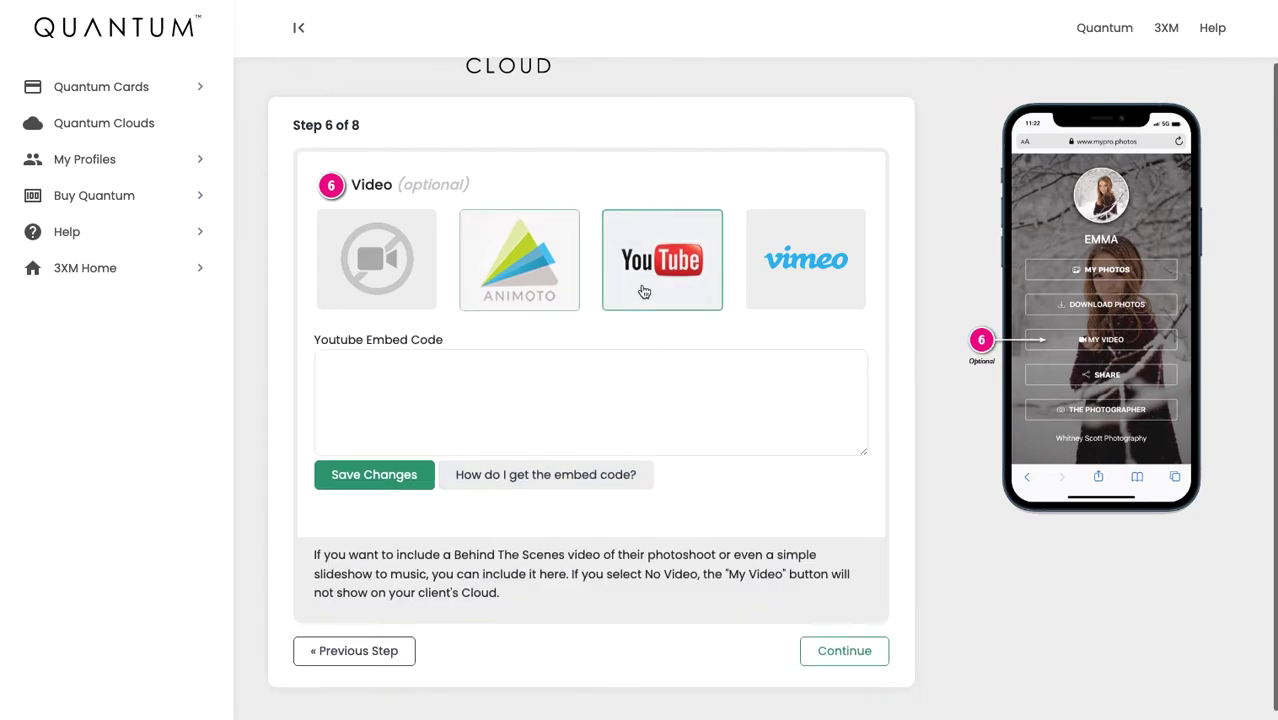
{"action": "left_click", "coordinate": [571, 477]}
{"action": "scroll", "coordinate": [570, 482], "scroll_direction": "down", "scroll_amount": 1}
{"action": "scroll", "coordinate": [568, 484], "scroll_direction": "up", "scroll_amount": 1}
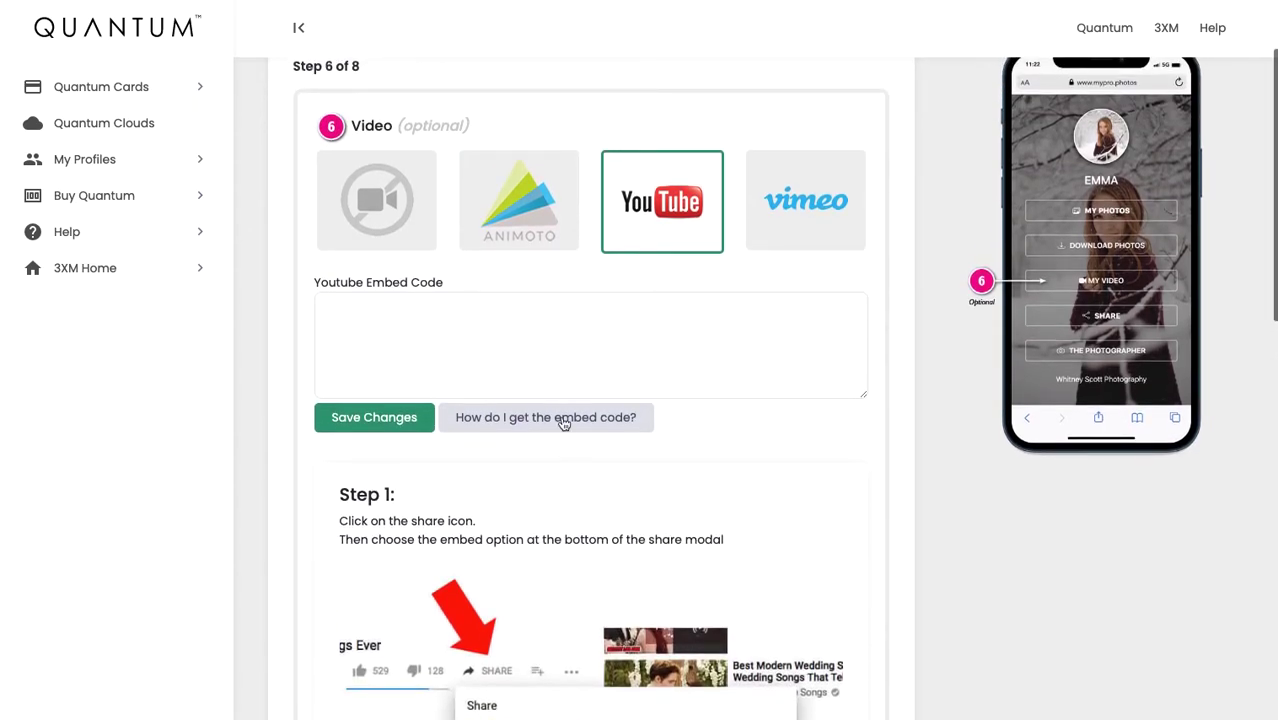
{"action": "left_click", "coordinate": [566, 418]}
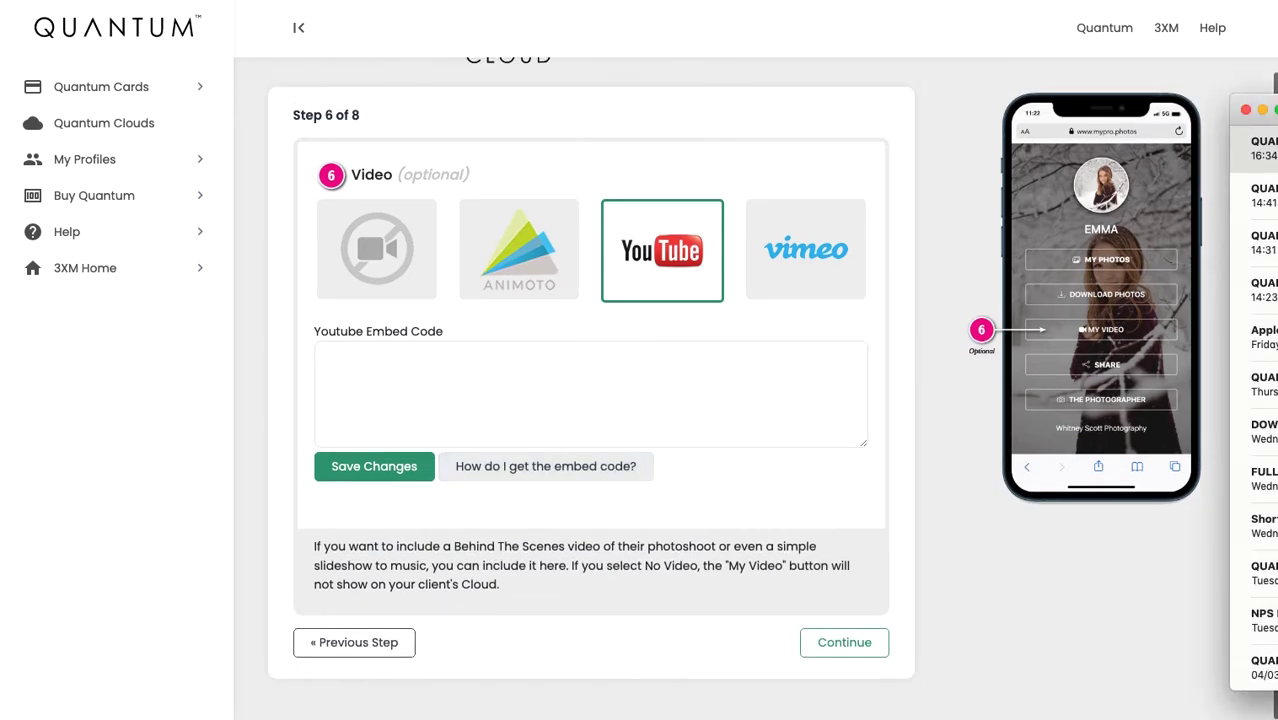
{"action": "left_click", "coordinate": [397, 370]}
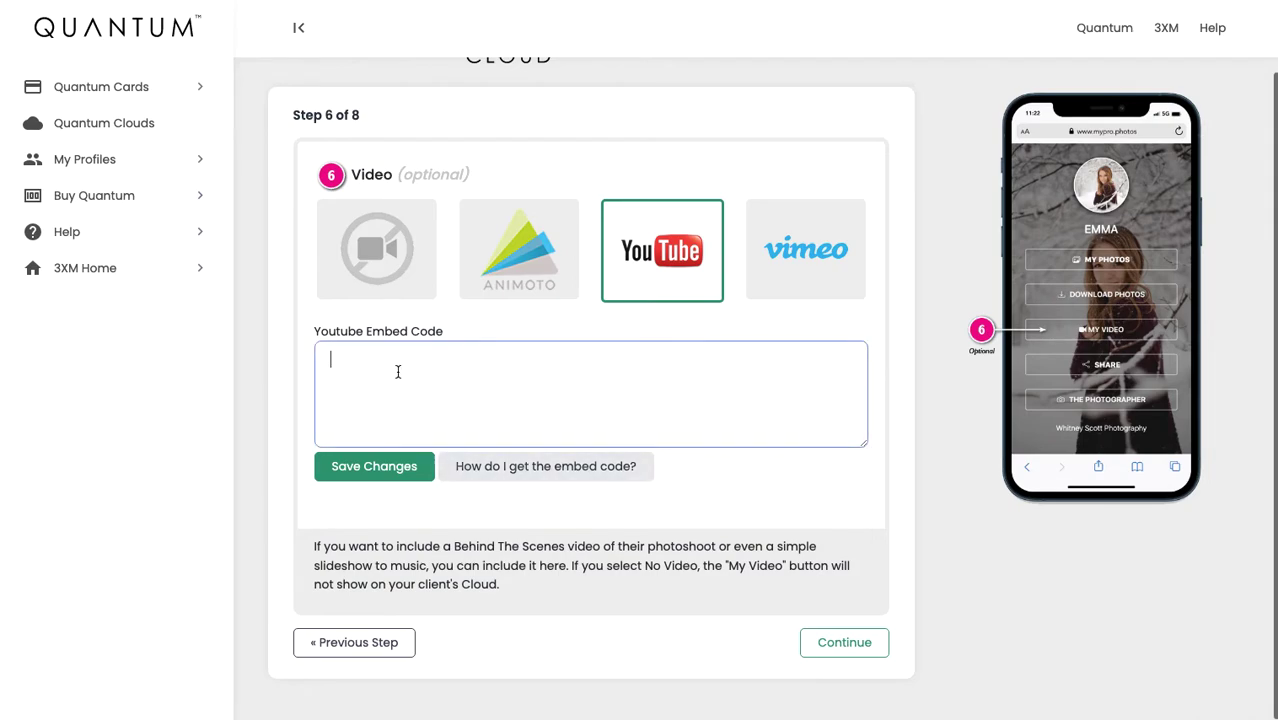
{"action": "type", "text": "<iframe width=\"560\" height=\"315\" src=\"https://www.youtube.com/embed/2NPdls1zjpw\" title=\"YouTube video player\" frameborder=\"0\" allow=\"accelerometer; autoplay; clipboard-write; encrypted-media; gyroscope; picture-in-picture\" allowfullscreen></iframe>"}
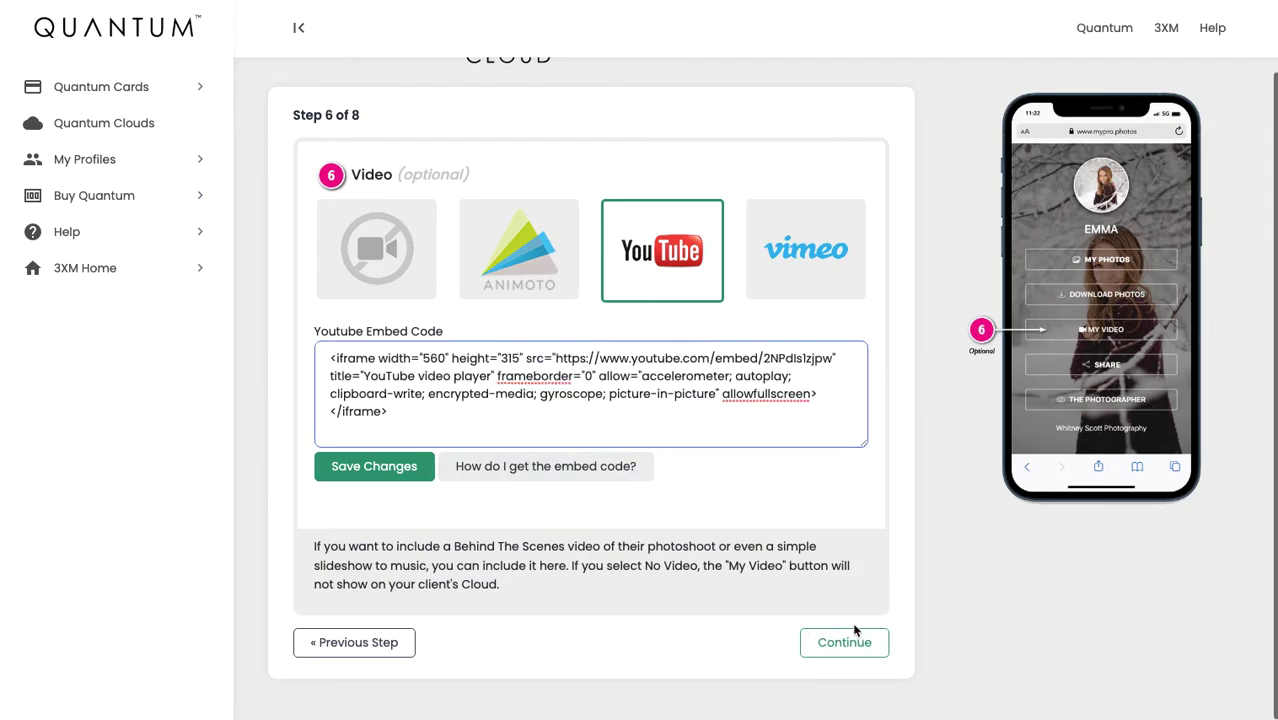
{"action": "left_click", "coordinate": [843, 650]}
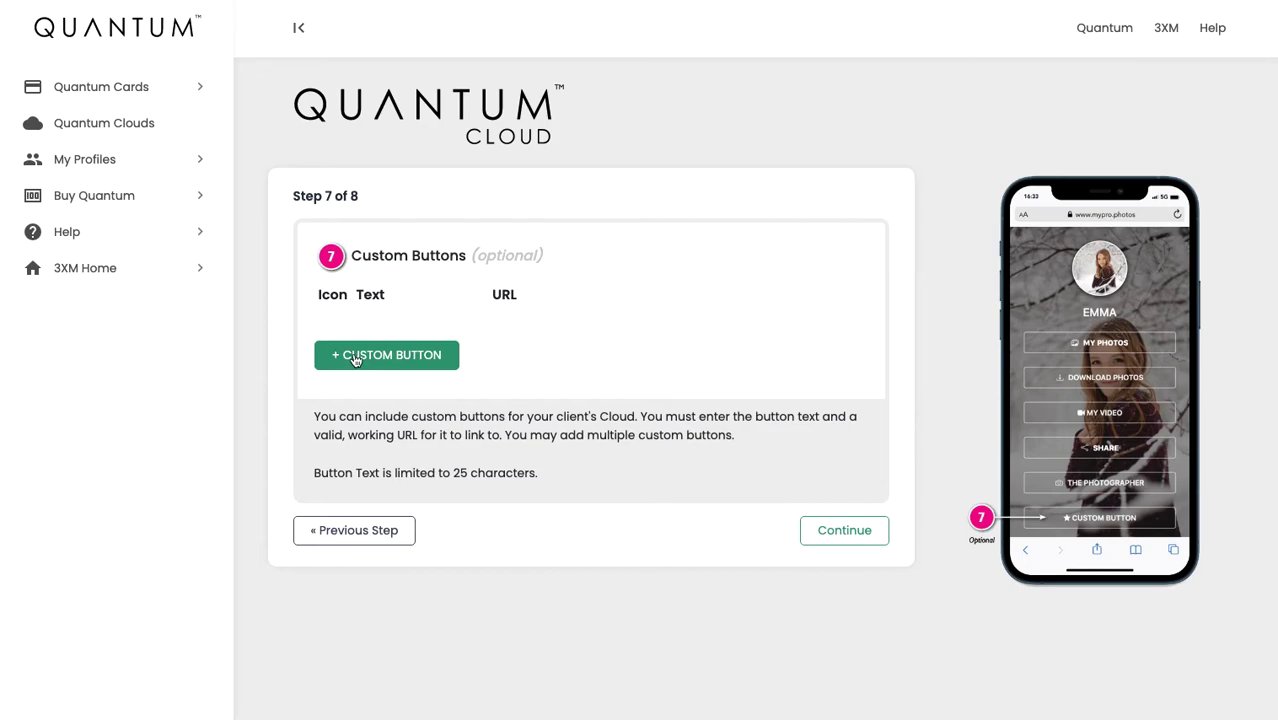
{"action": "left_click", "coordinate": [391, 364]}
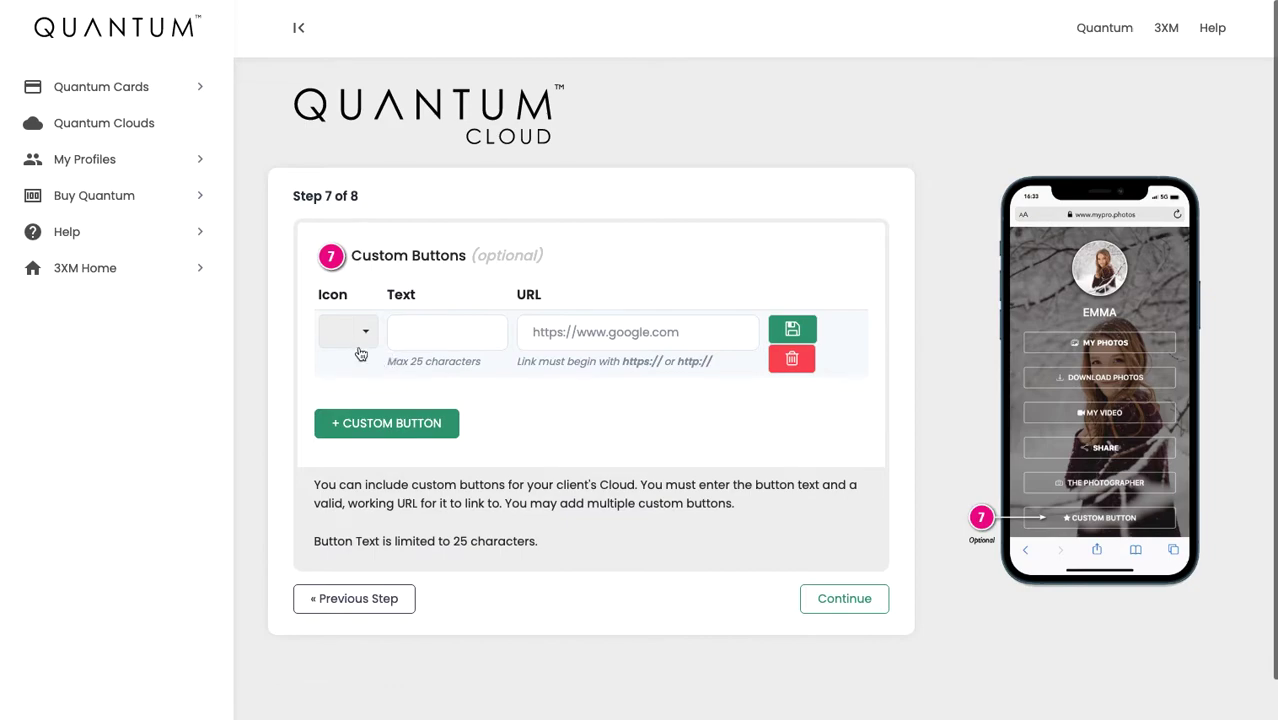
{"action": "left_click", "coordinate": [366, 331]}
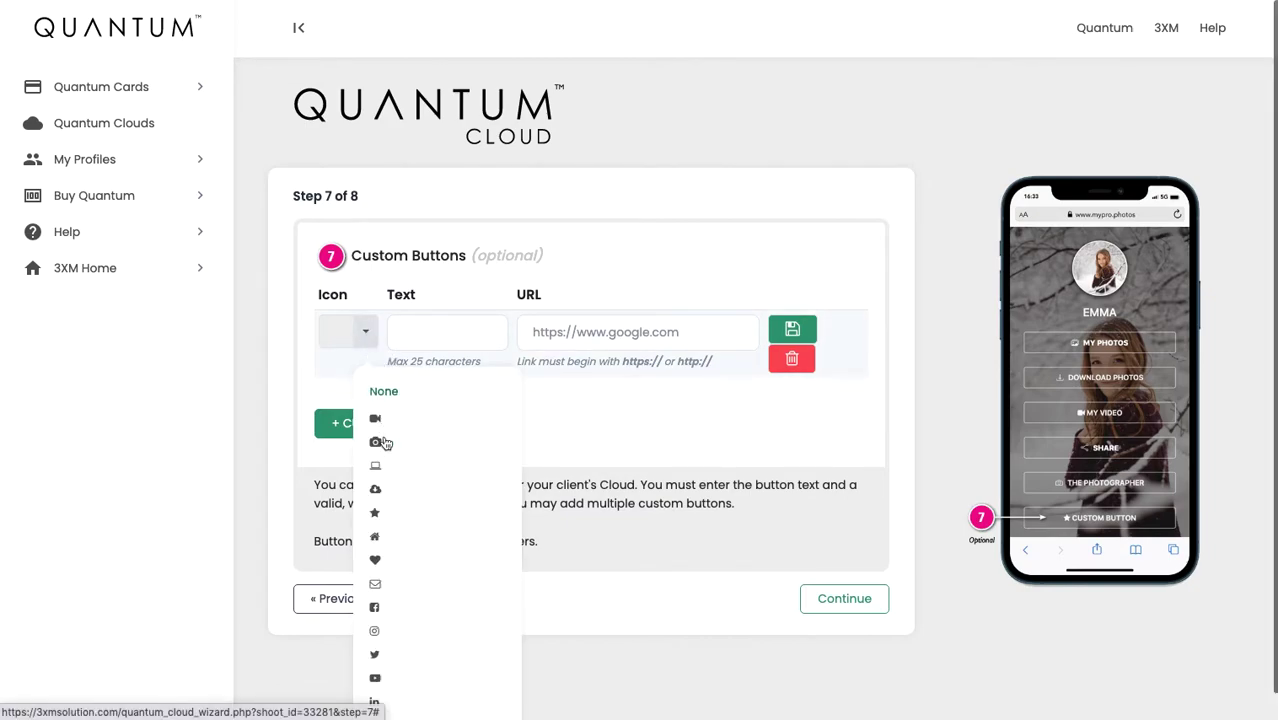
{"action": "left_click", "coordinate": [375, 537]}
{"action": "left_click", "coordinate": [413, 333]}
{"action": "type", "text": "M"}
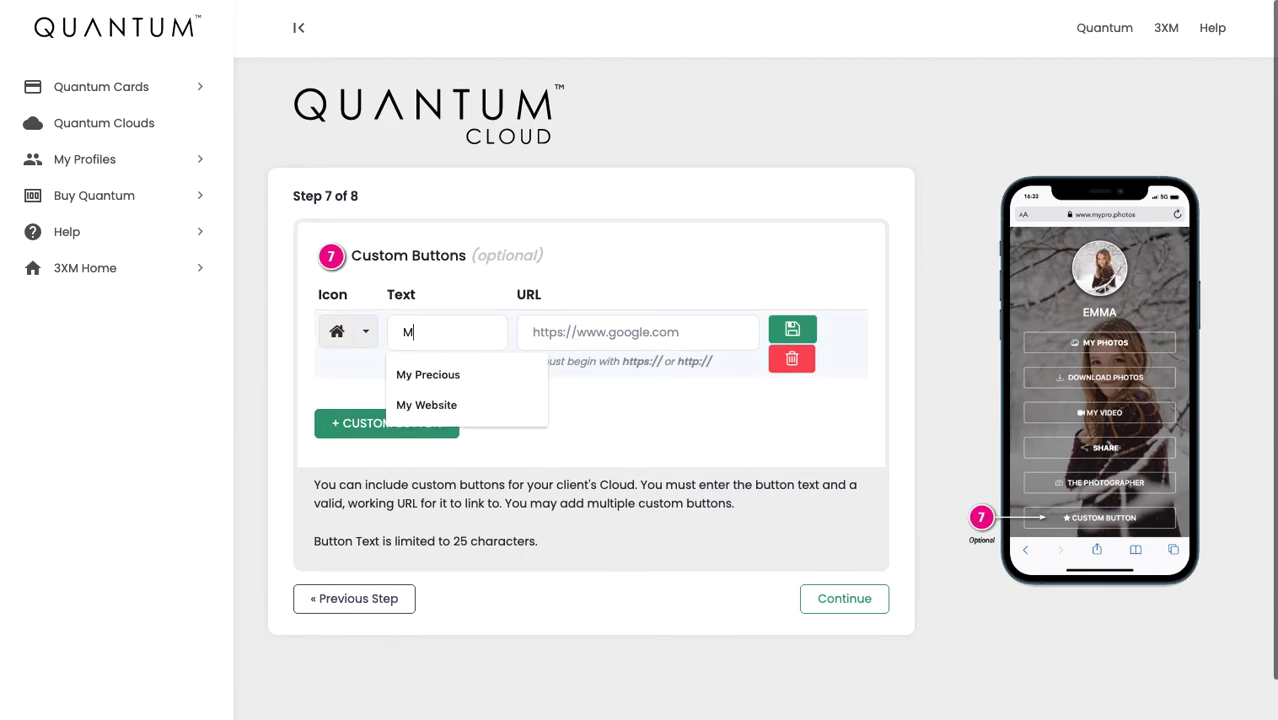
{"action": "type", "text": "y Website"}
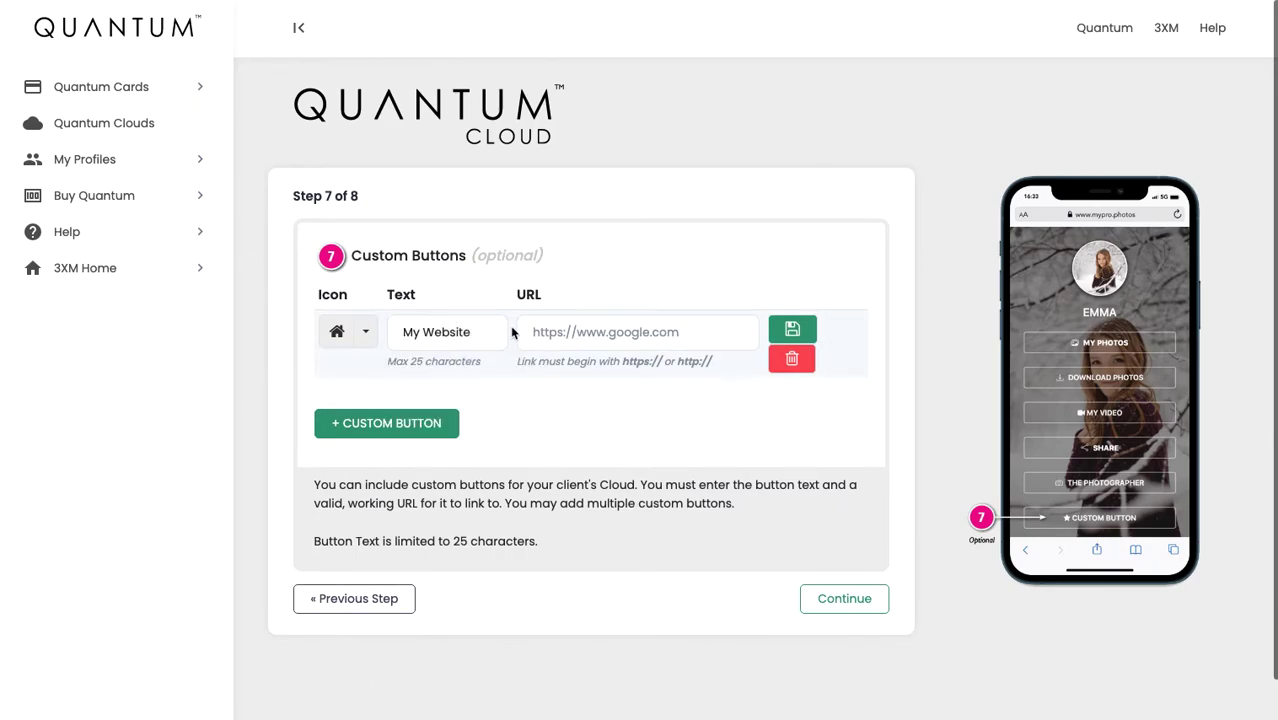
{"action": "left_click", "coordinate": [540, 331]}
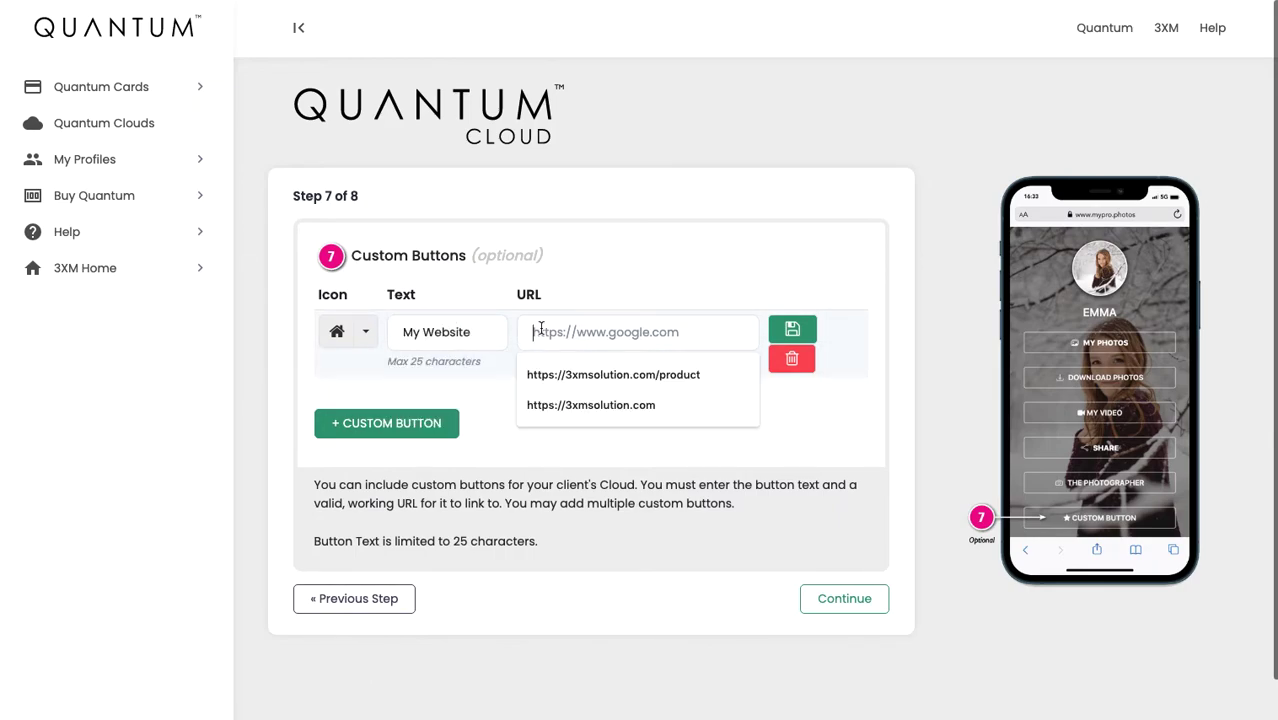
{"action": "left_click", "coordinate": [575, 405]}
{"action": "left_click", "coordinate": [797, 332]}
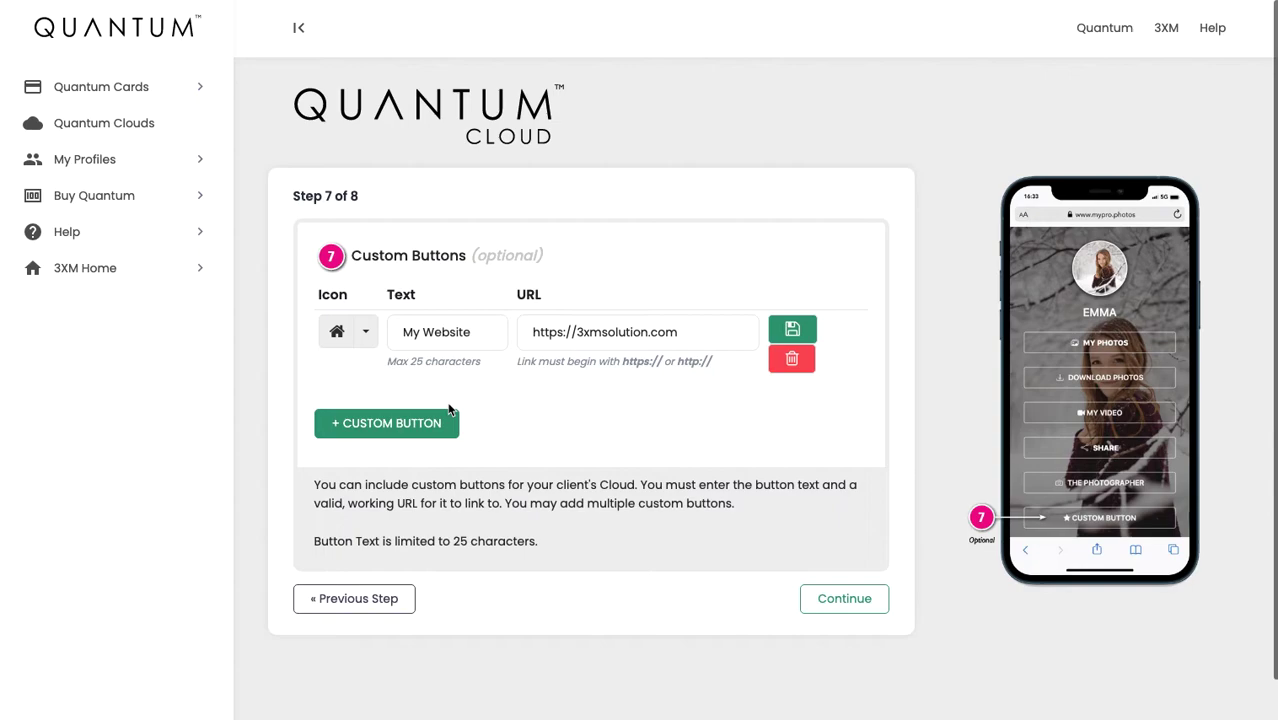
{"action": "scroll", "coordinate": [591, 420], "scroll_direction": "down", "scroll_amount": 1}
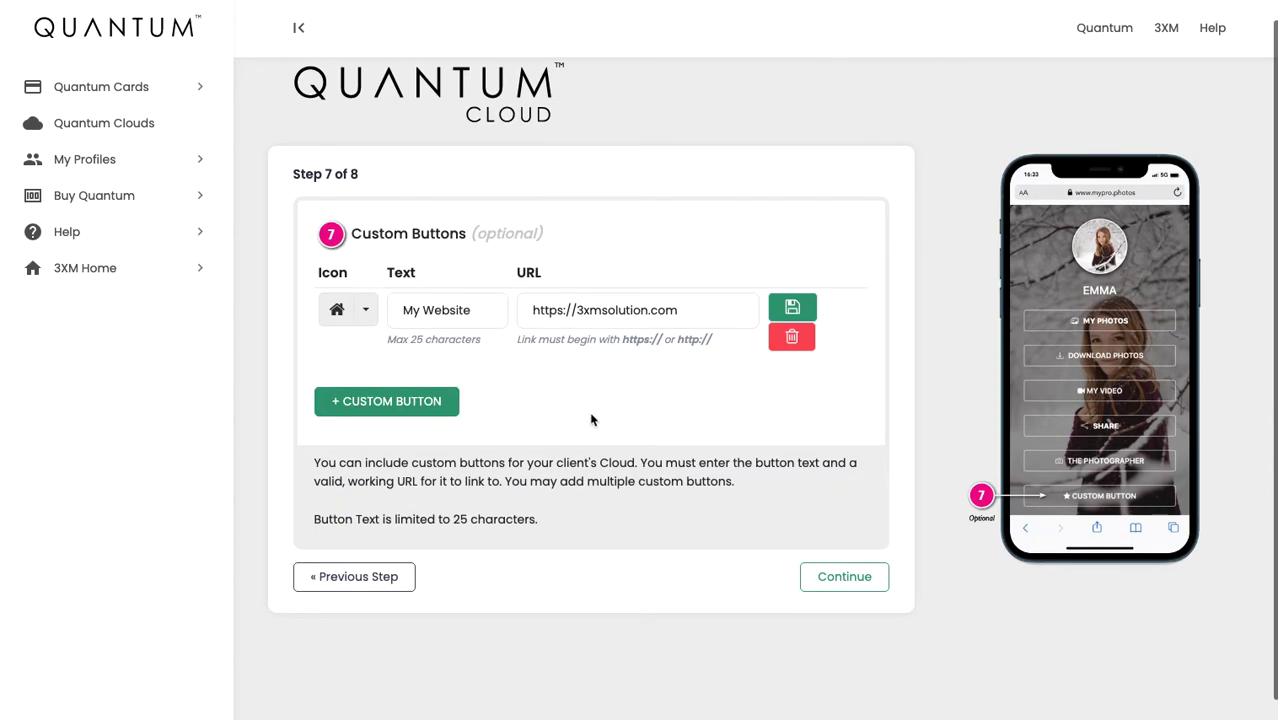
{"action": "scroll", "coordinate": [611, 415], "scroll_direction": "up", "scroll_amount": 1}
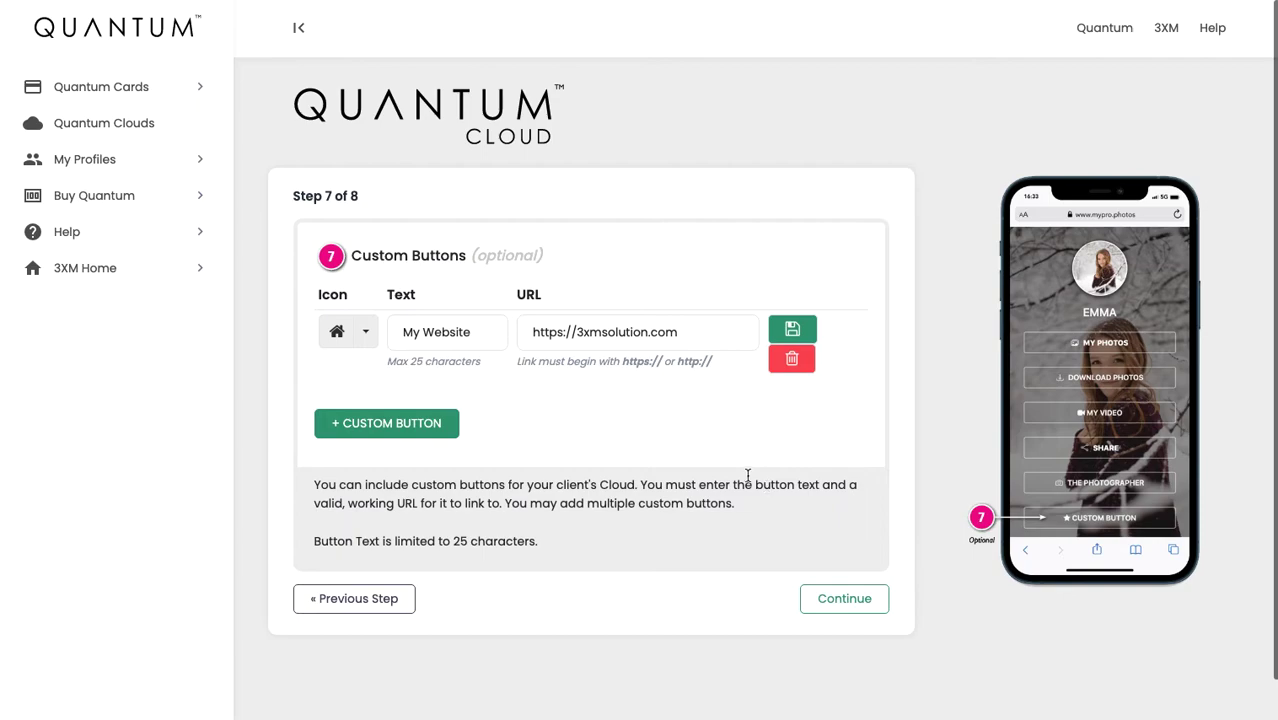
Set the photographer profile to High School Seniors and finish the cloud setup
{"action": "left_click", "coordinate": [835, 598]}
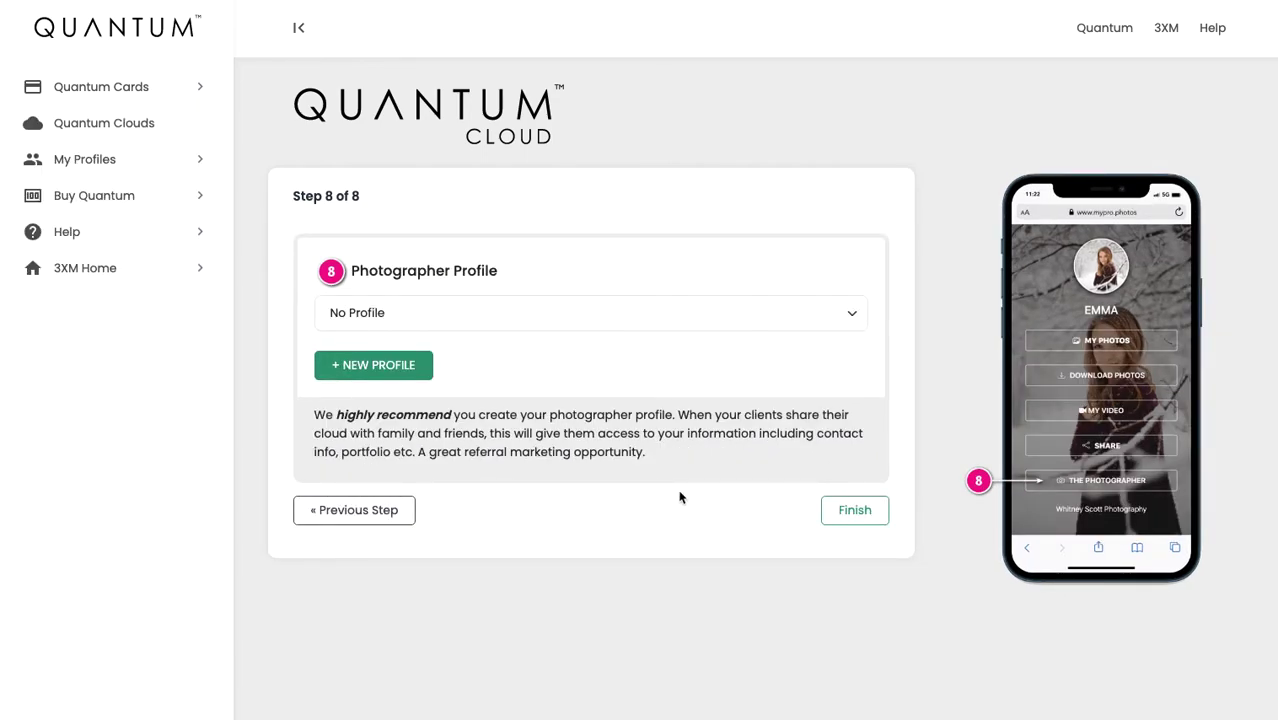
{"action": "left_click", "coordinate": [599, 312]}
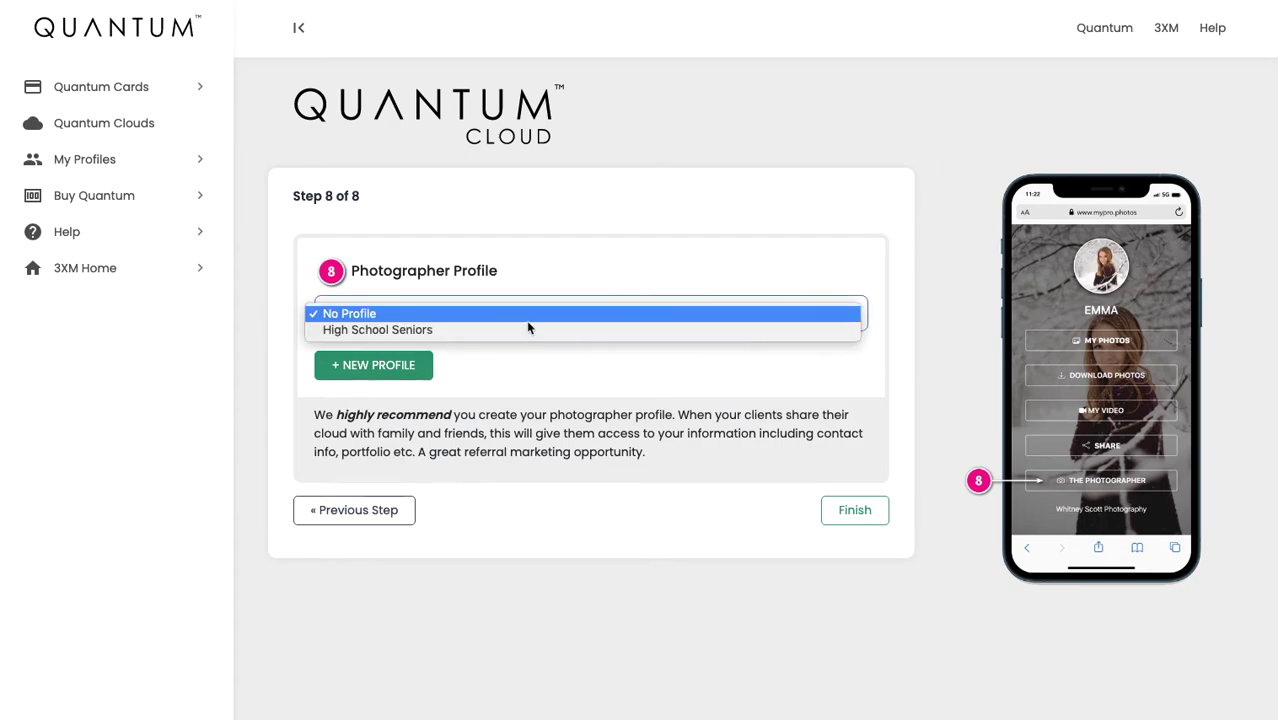
{"action": "left_click", "coordinate": [415, 332]}
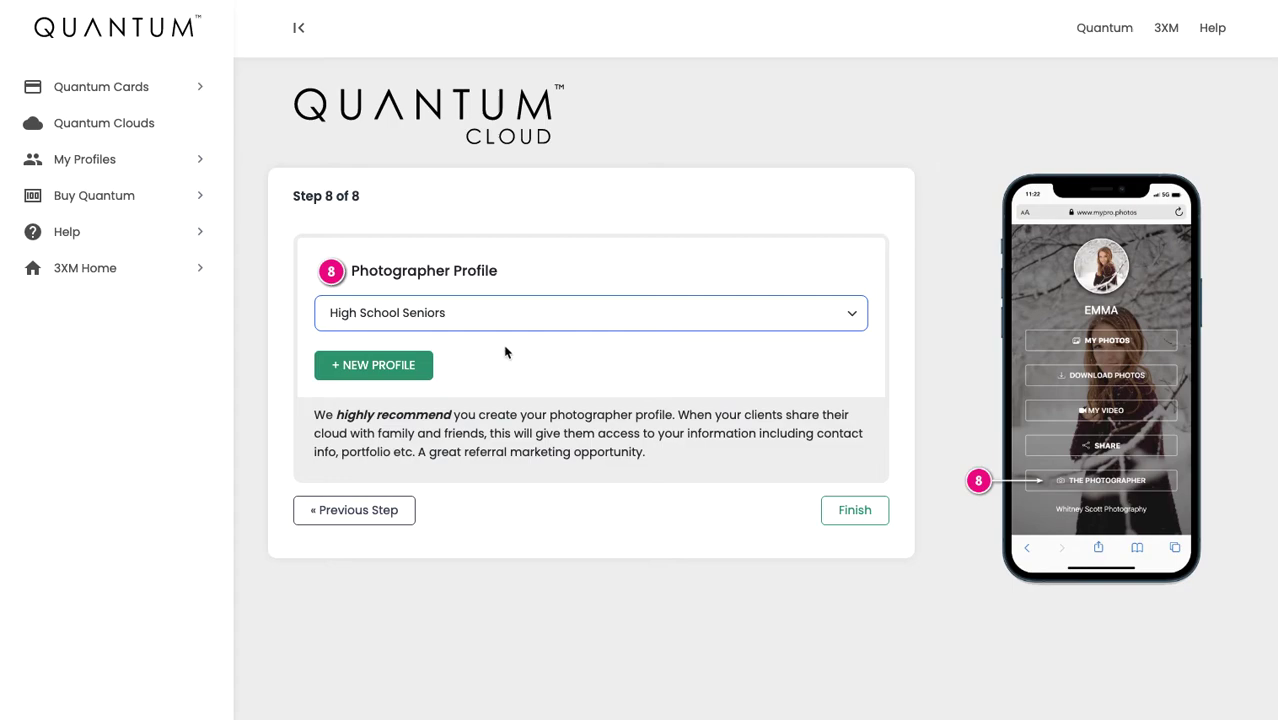
{"action": "left_click", "coordinate": [852, 512]}
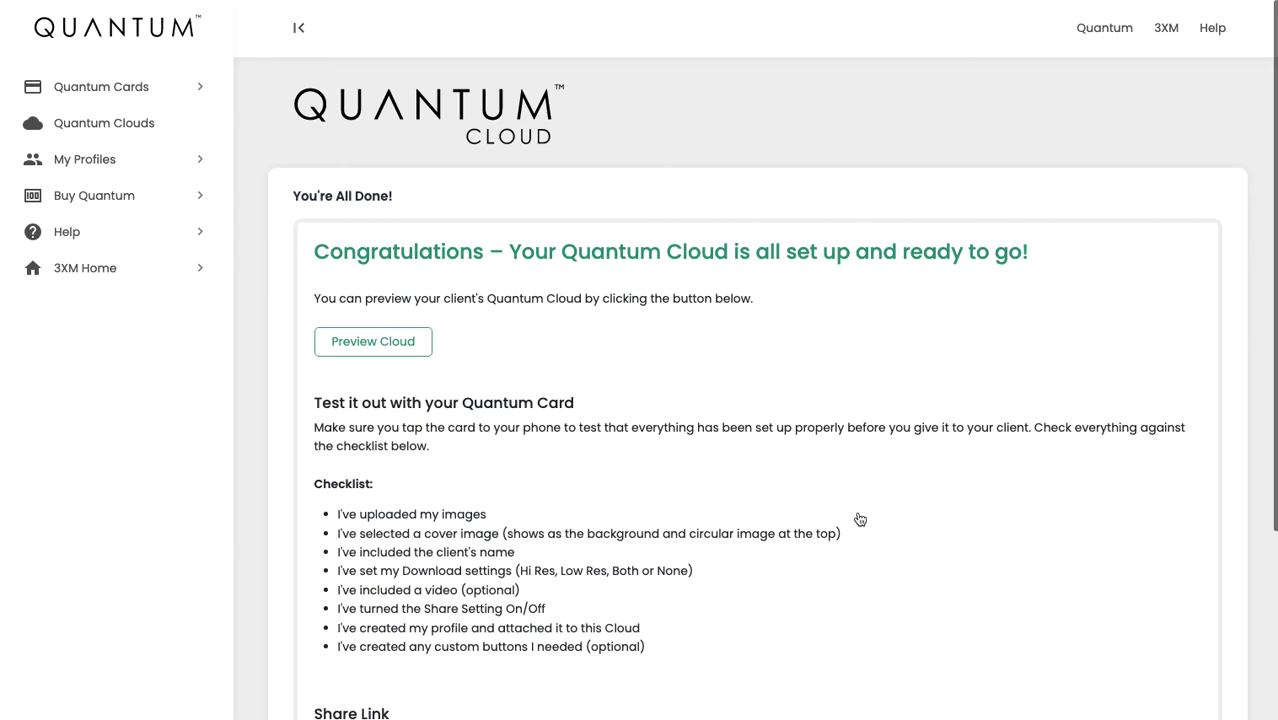
{"action": "scroll", "coordinate": [860, 518], "scroll_direction": "down", "scroll_amount": 1}
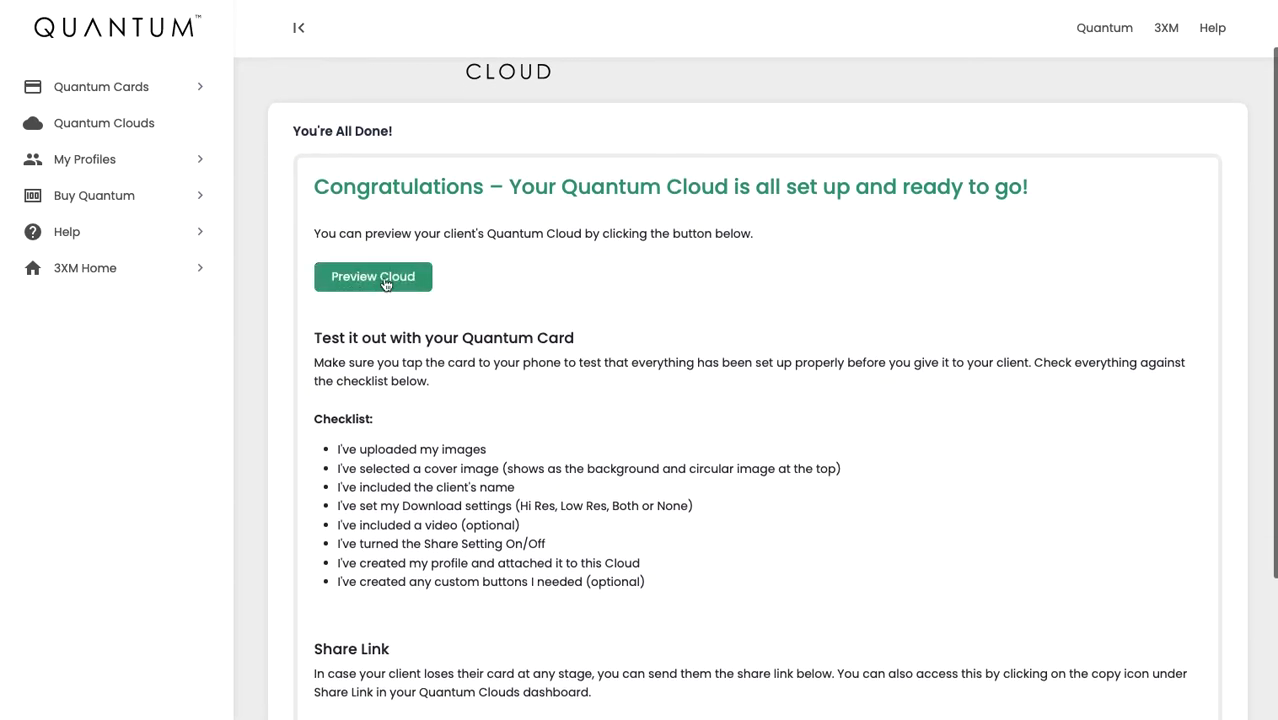
{"action": "left_click", "coordinate": [385, 285]}
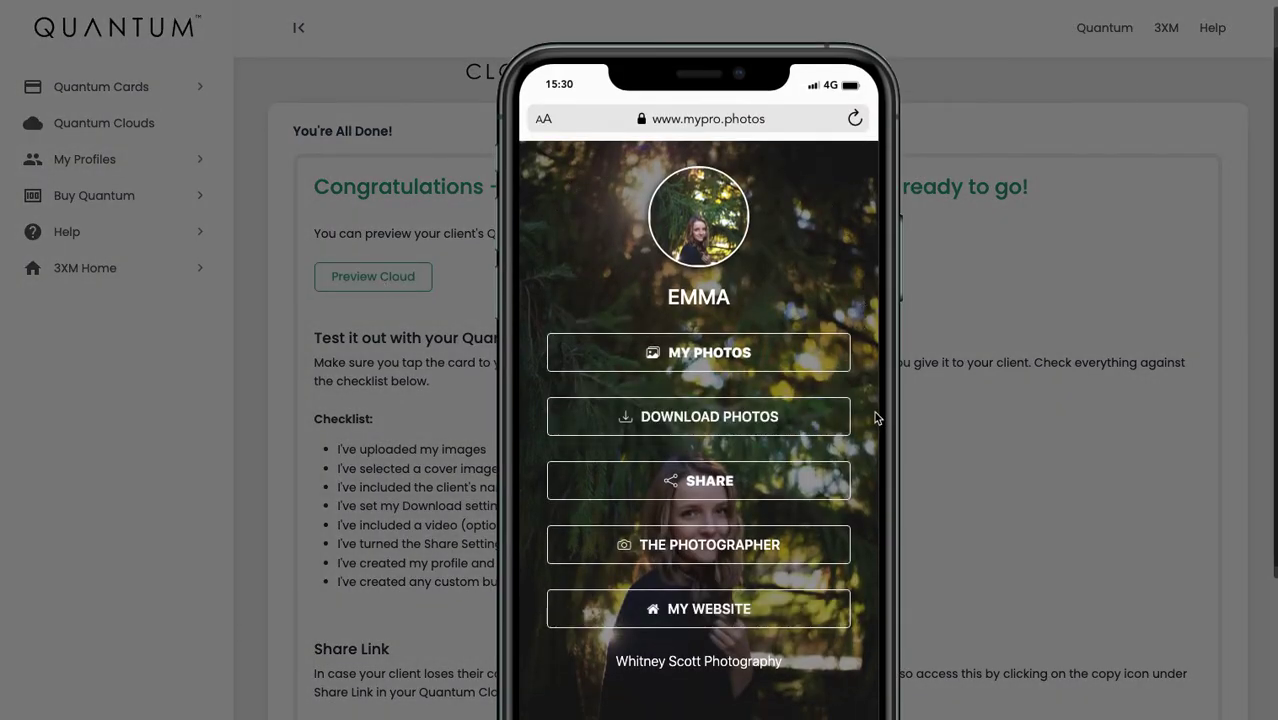
{"action": "scroll", "coordinate": [874, 411], "scroll_direction": "down", "scroll_amount": 1}
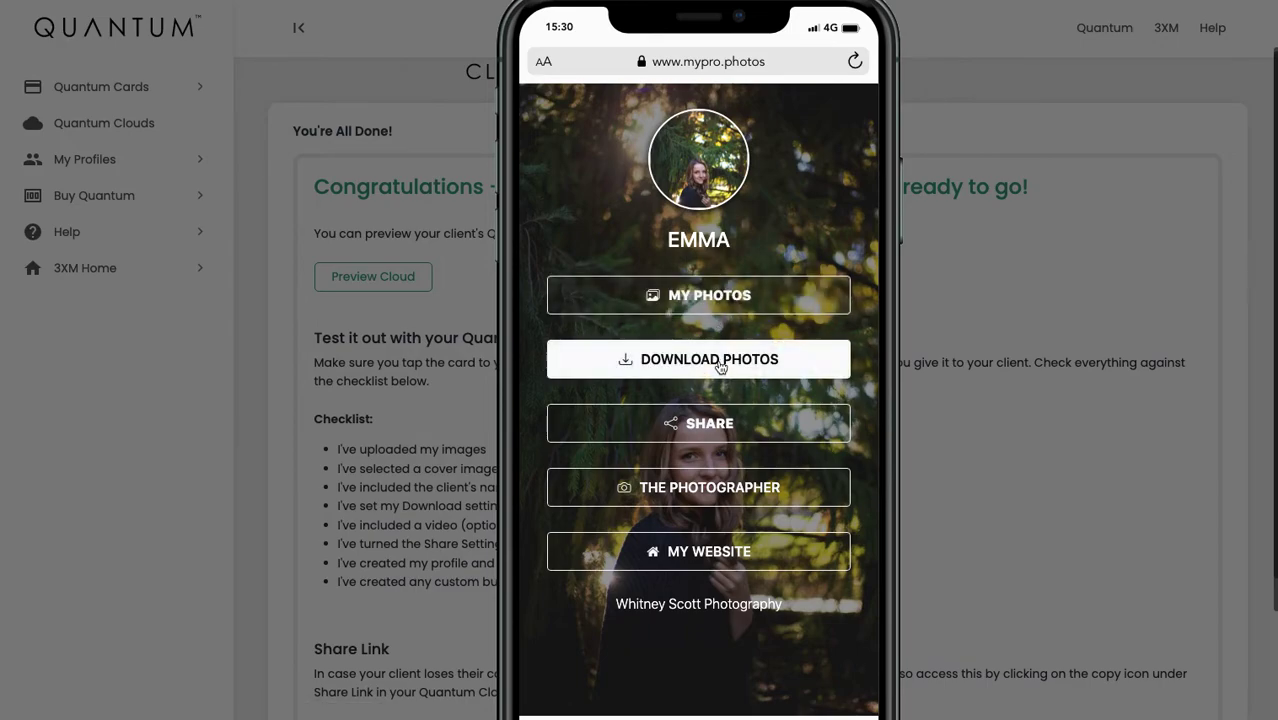
{"action": "left_click", "coordinate": [719, 366]}
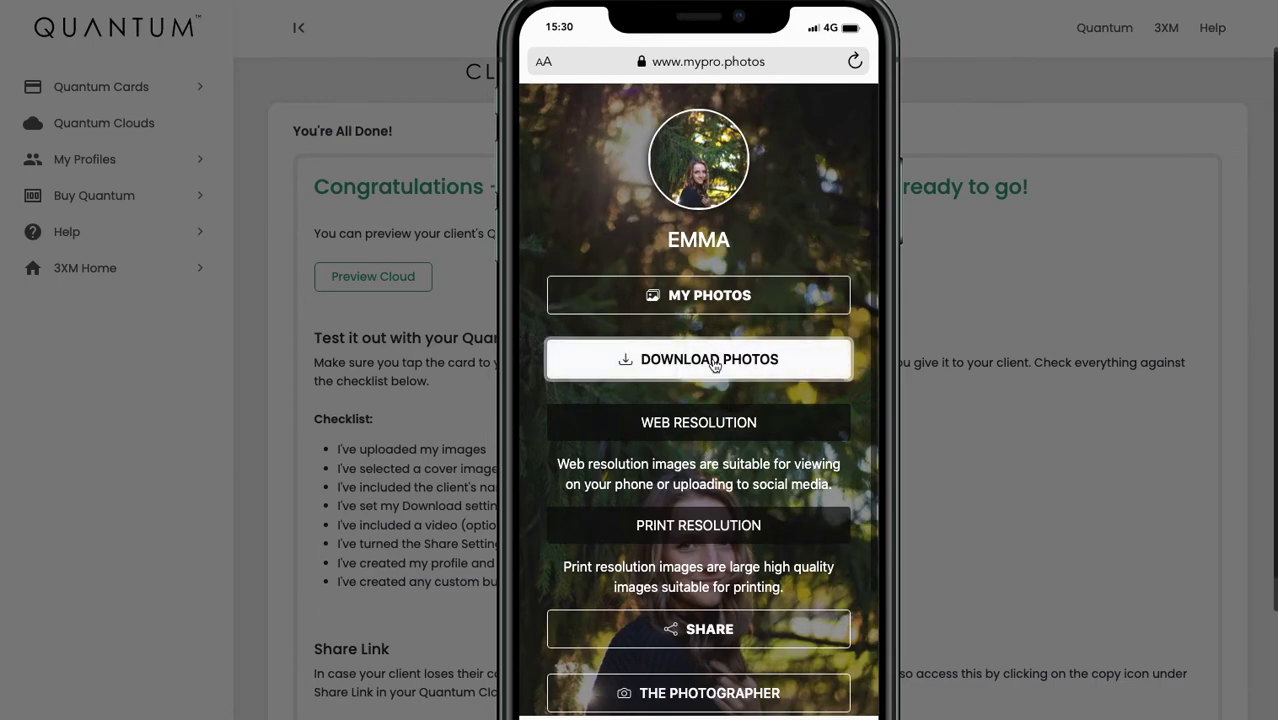
{"action": "left_click", "coordinate": [714, 364]}
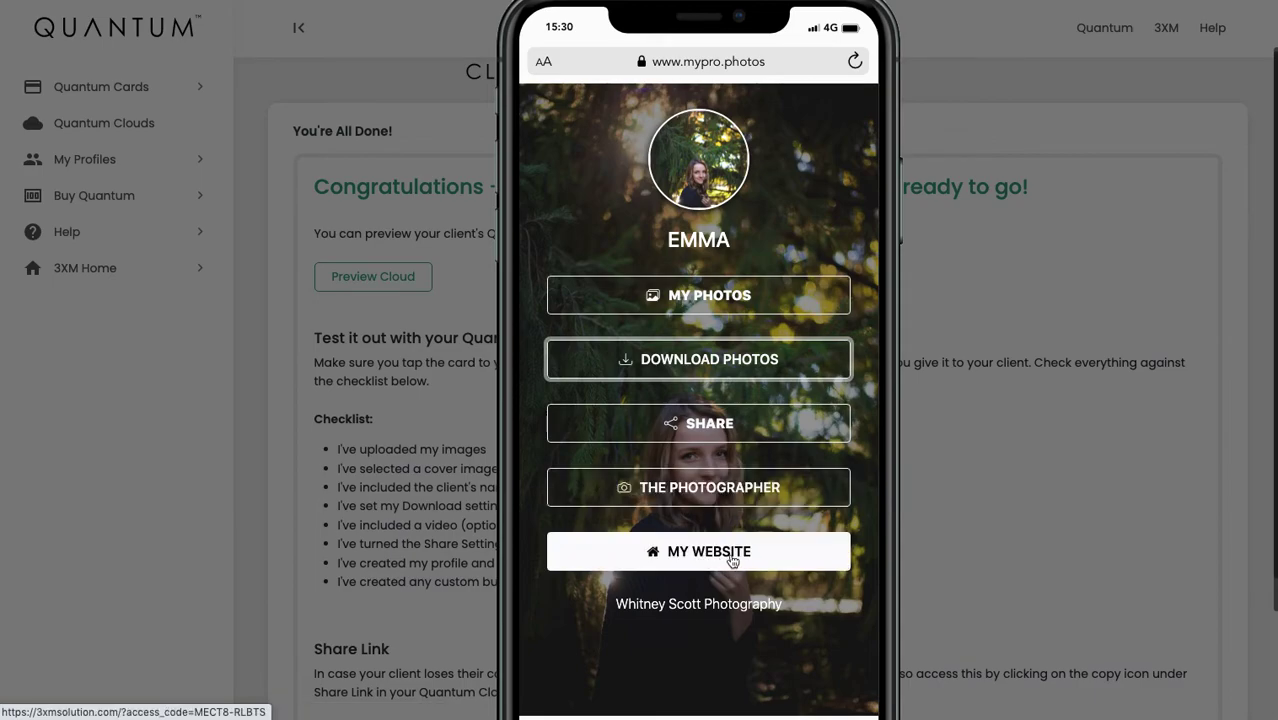
{"action": "left_click", "coordinate": [964, 517]}
{"action": "scroll", "coordinate": [965, 523], "scroll_direction": "down", "scroll_amount": 2}
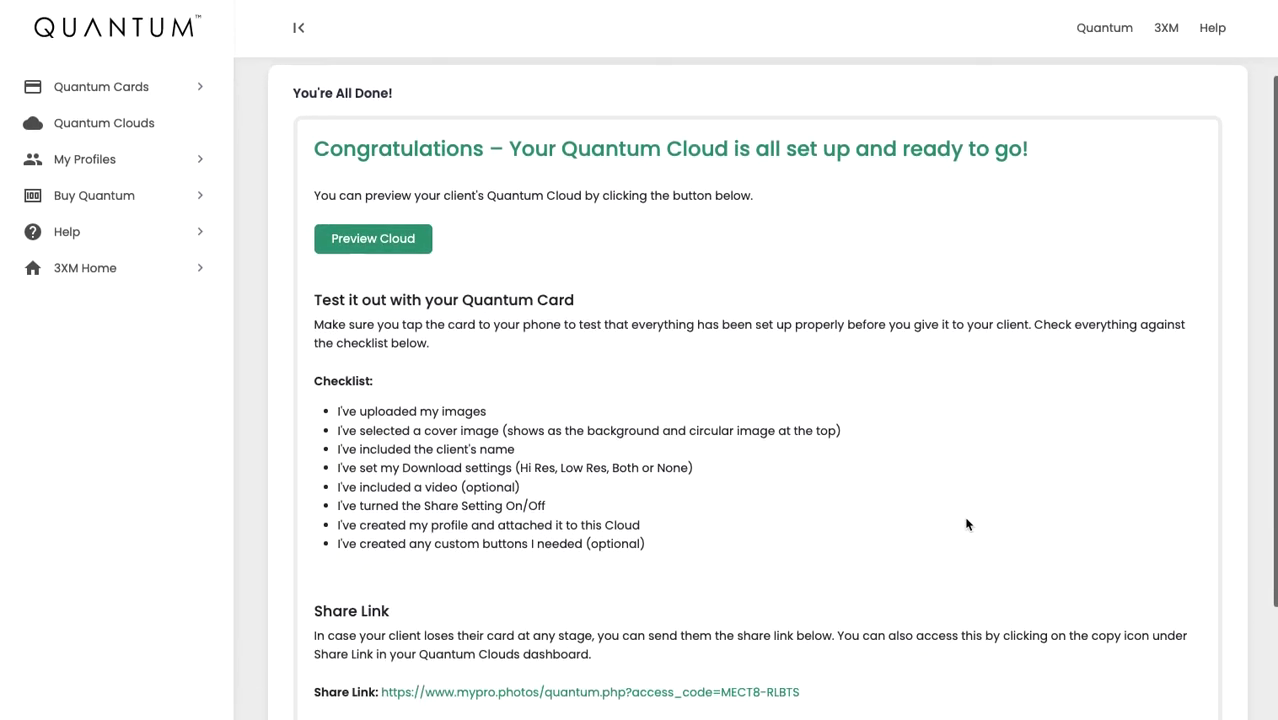
{"action": "scroll", "coordinate": [560, 408], "scroll_direction": "down", "scroll_amount": 1}
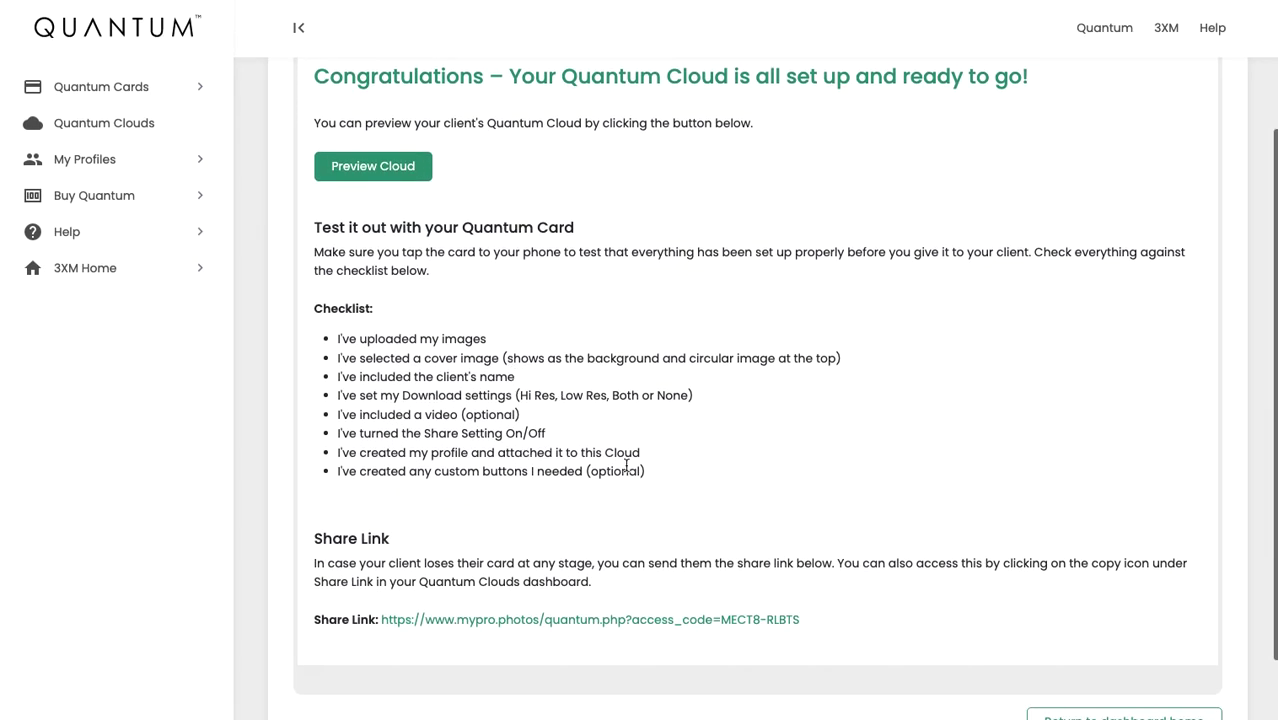
{"action": "scroll", "coordinate": [683, 482], "scroll_direction": "down", "scroll_amount": 1}
{"action": "scroll", "coordinate": [683, 482], "scroll_direction": "down", "scroll_amount": 1}
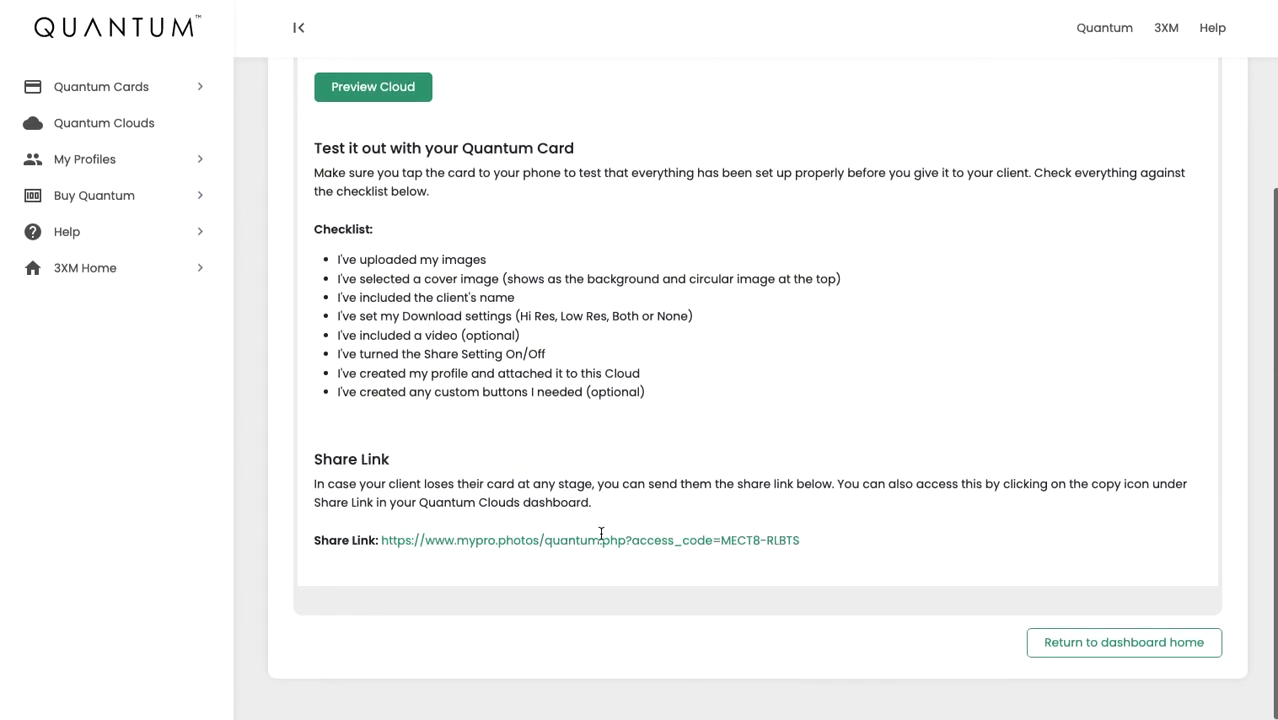
{"action": "scroll", "coordinate": [601, 533], "scroll_direction": "up", "scroll_amount": 2}
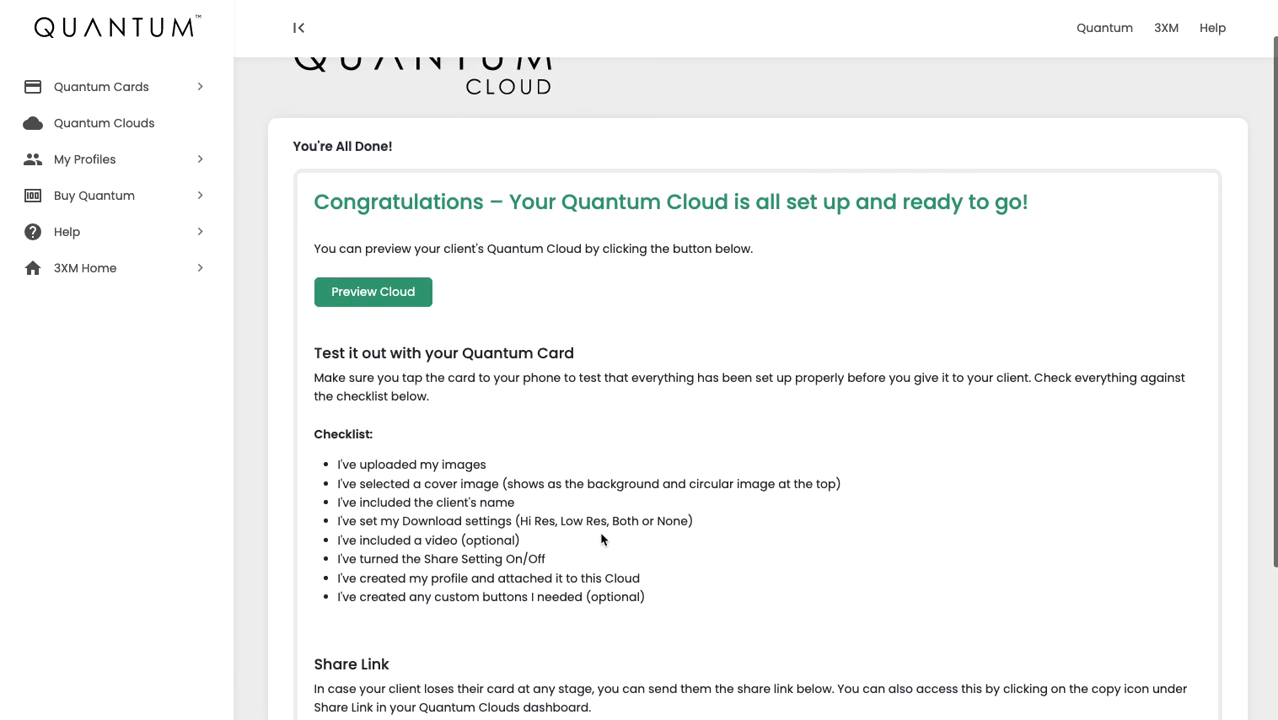
{"action": "scroll", "coordinate": [599, 516], "scroll_direction": "up", "scroll_amount": 1}
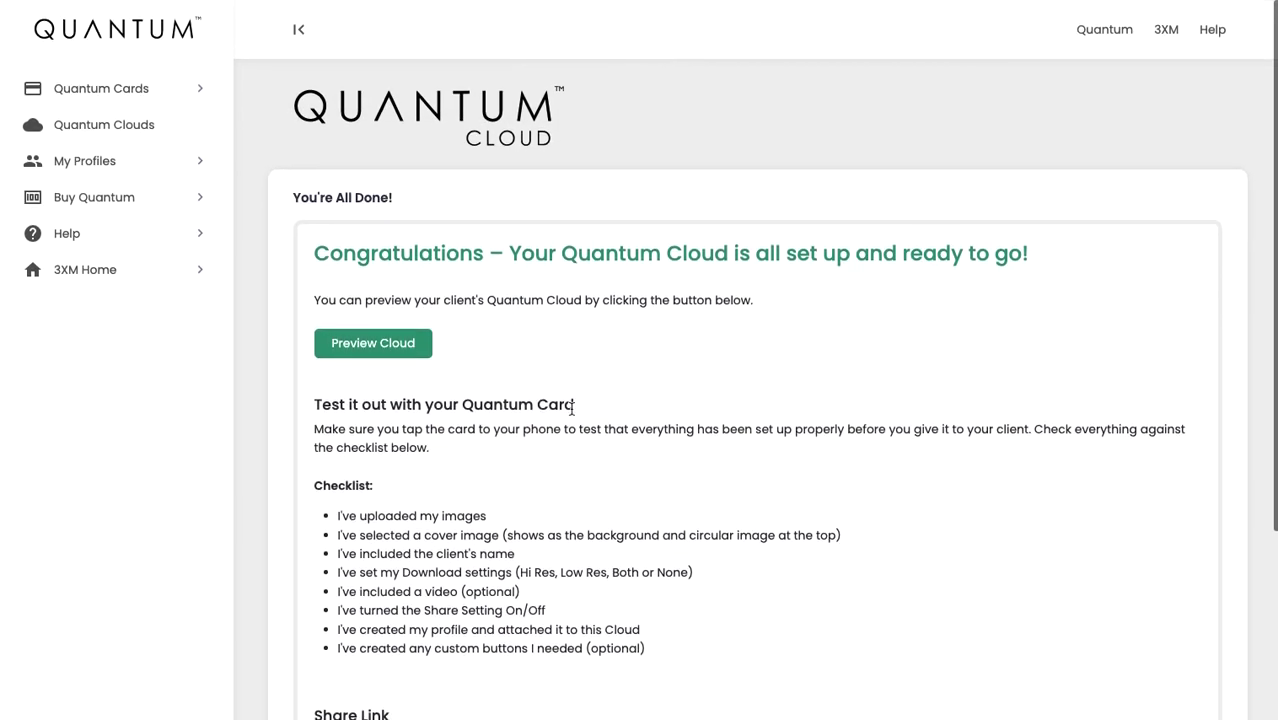
Check the new cloud in My Client Clouds, created 2022-03-14, expiring 2025-03-14
{"action": "left_click", "coordinate": [131, 128]}
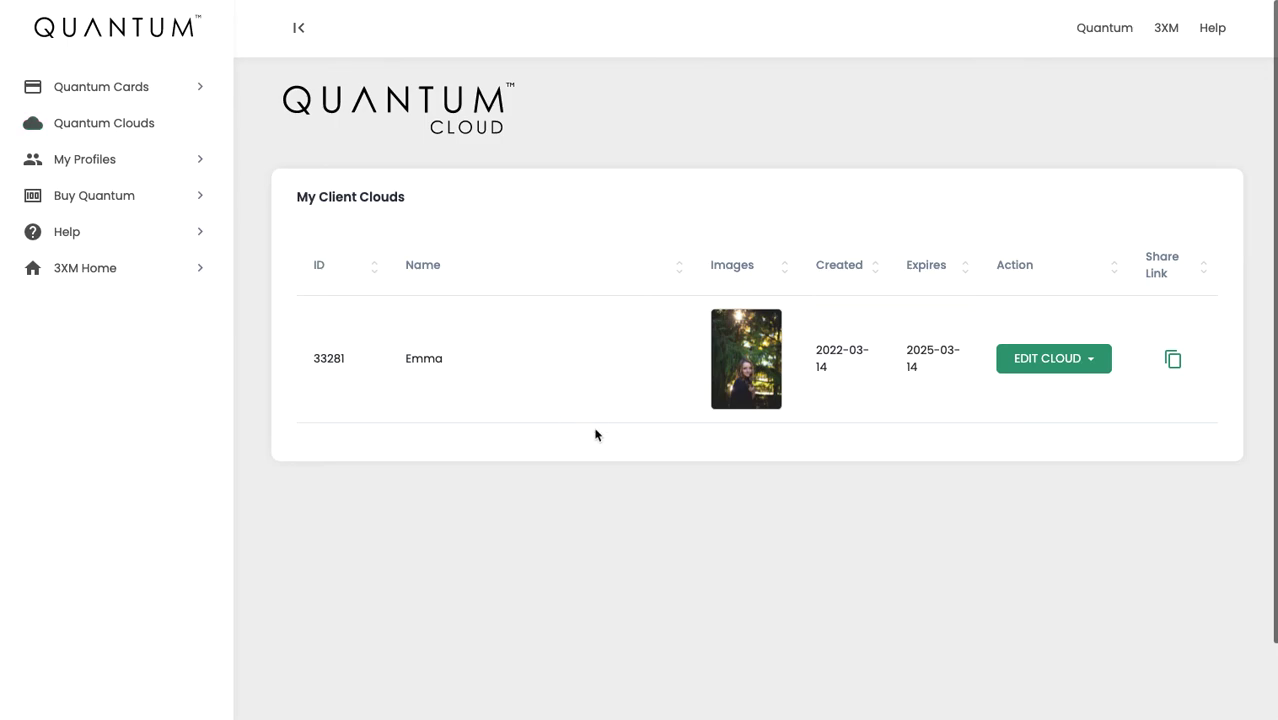
{"action": "left_click", "coordinate": [1093, 362]}
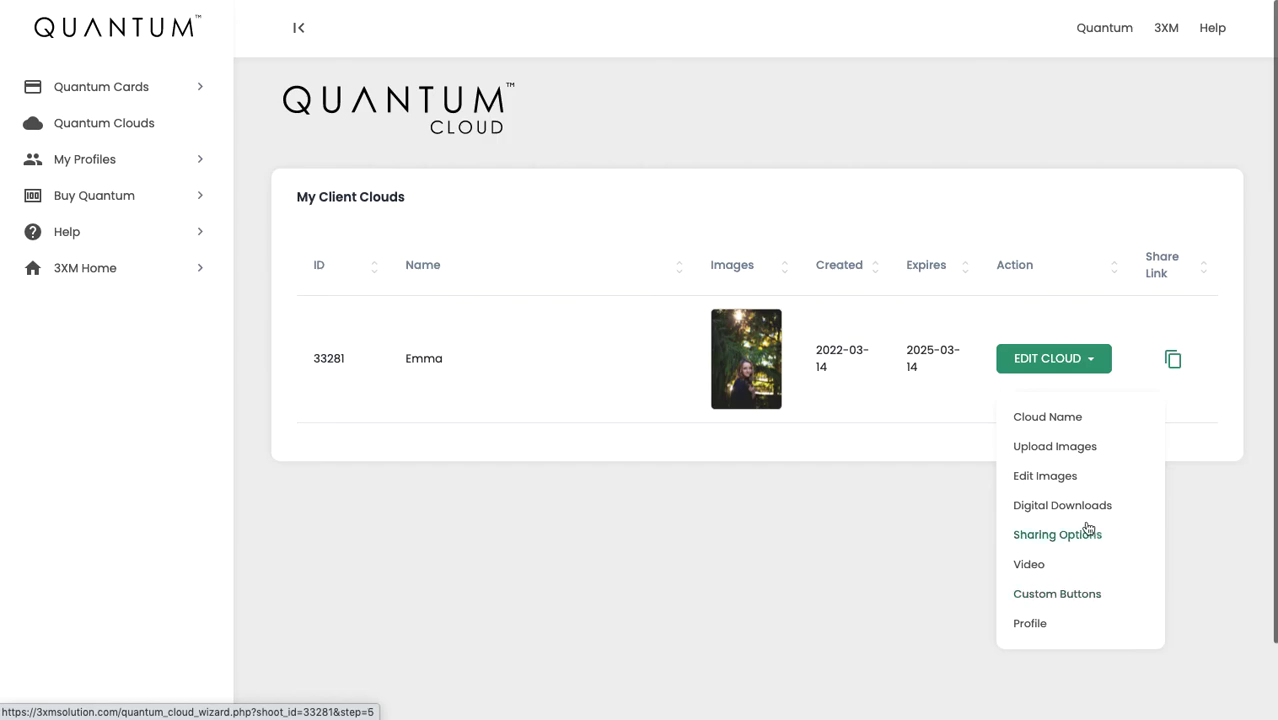
{"action": "left_click", "coordinate": [1190, 499]}
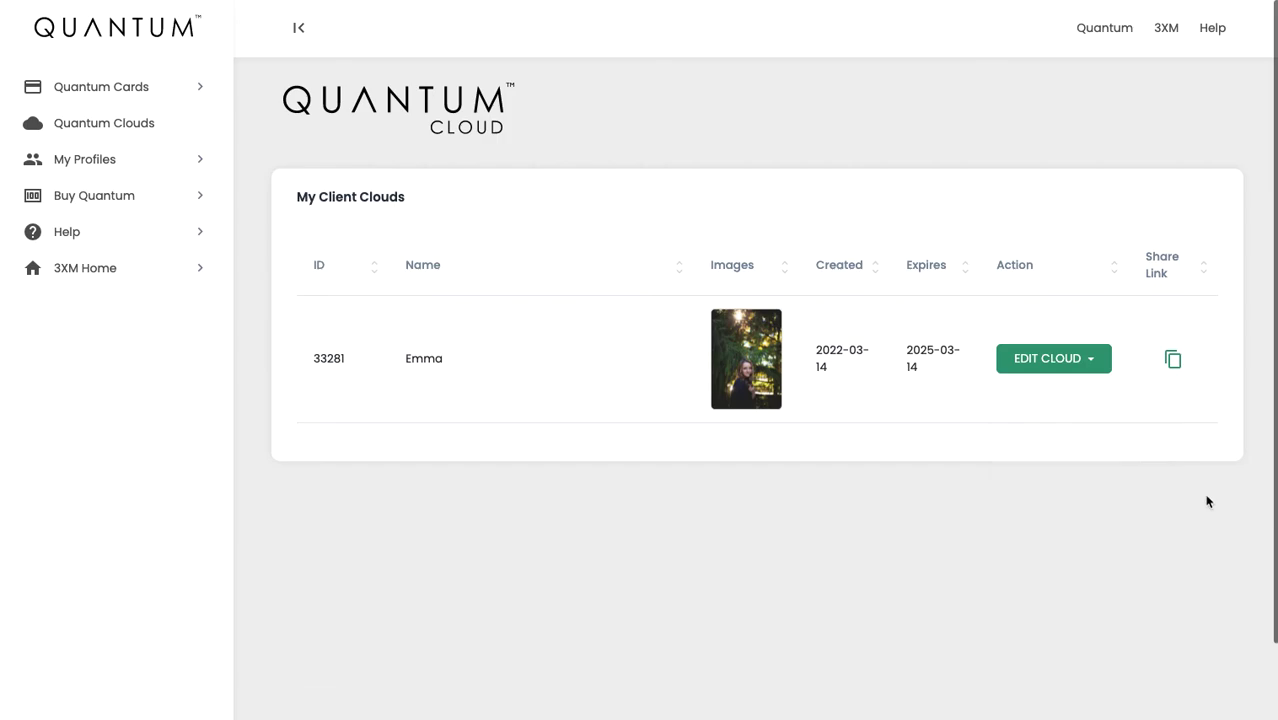